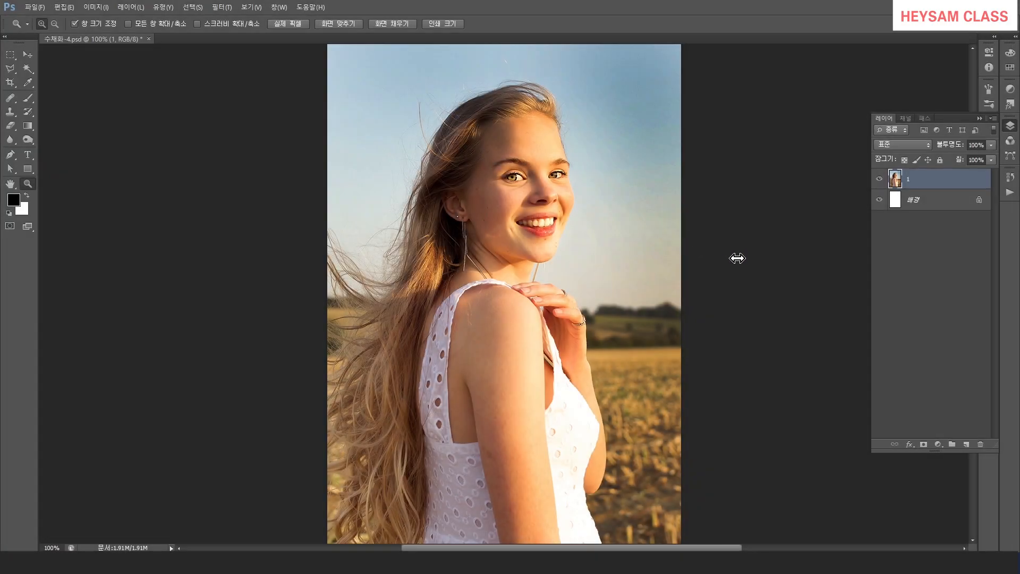
# Convert the photo layer for smart filters.
pyautogui.click(223, 8)
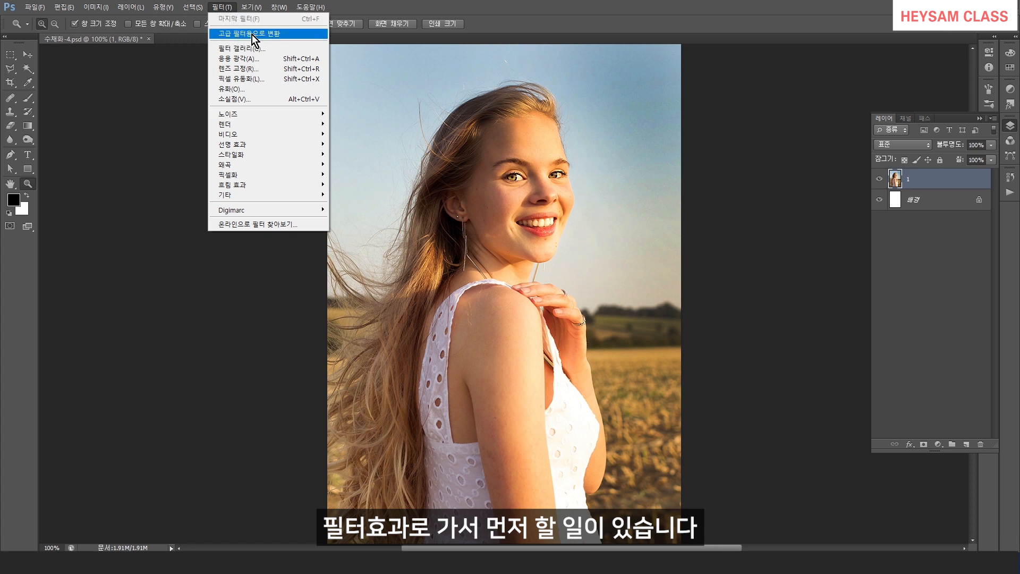
pyautogui.click(286, 34)
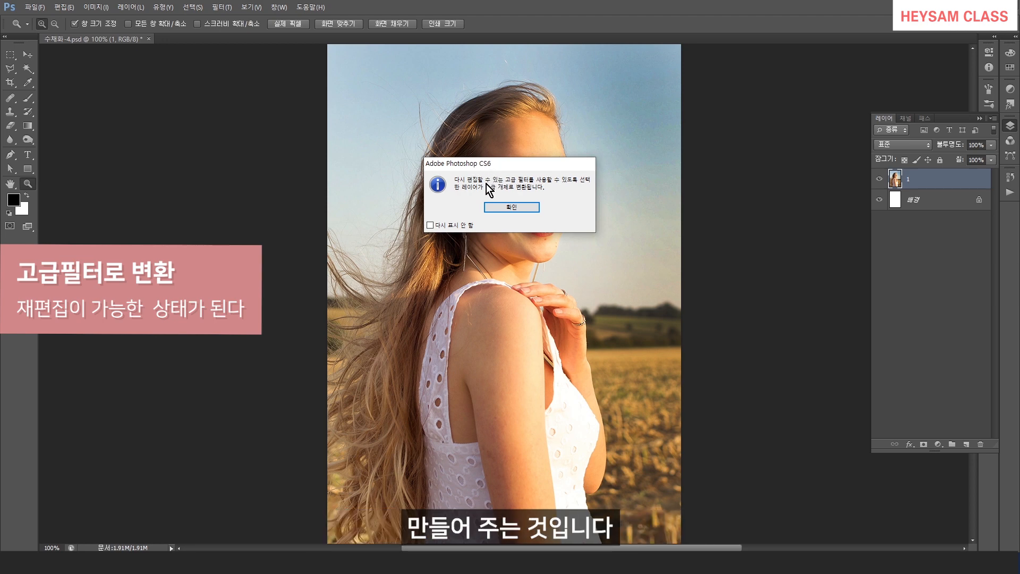
pyautogui.click(511, 207)
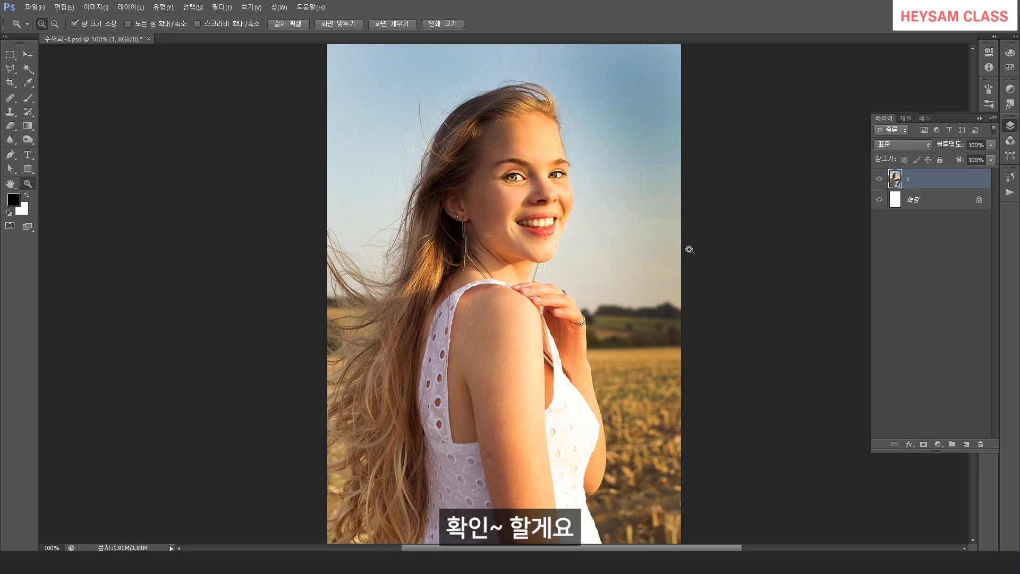
# Apply the Dry Brush filter from the Filter Gallery with brush size 4, detail 6 and texture 1.
pyautogui.click(221, 7)
pyautogui.click(236, 48)
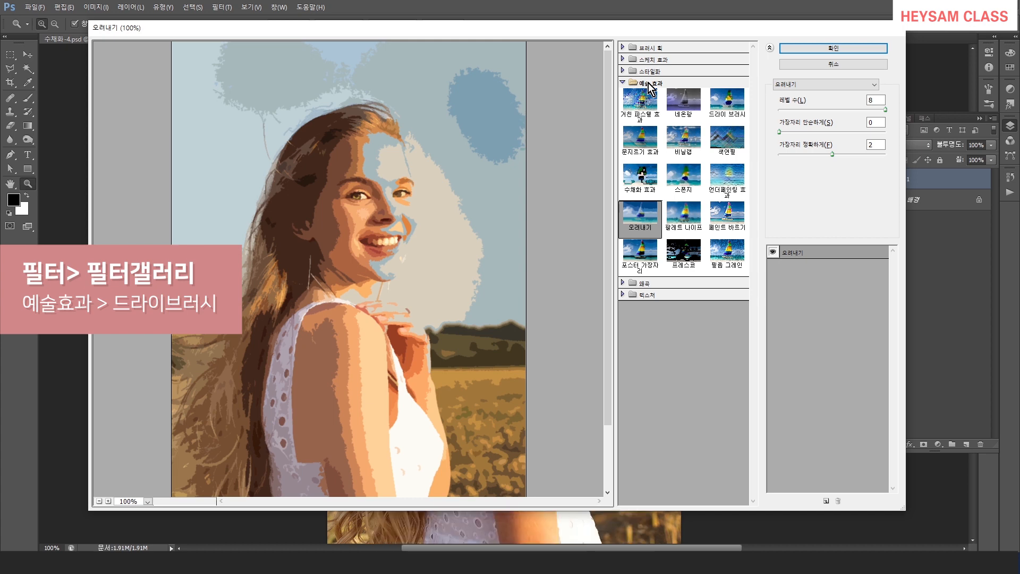
pyautogui.click(724, 107)
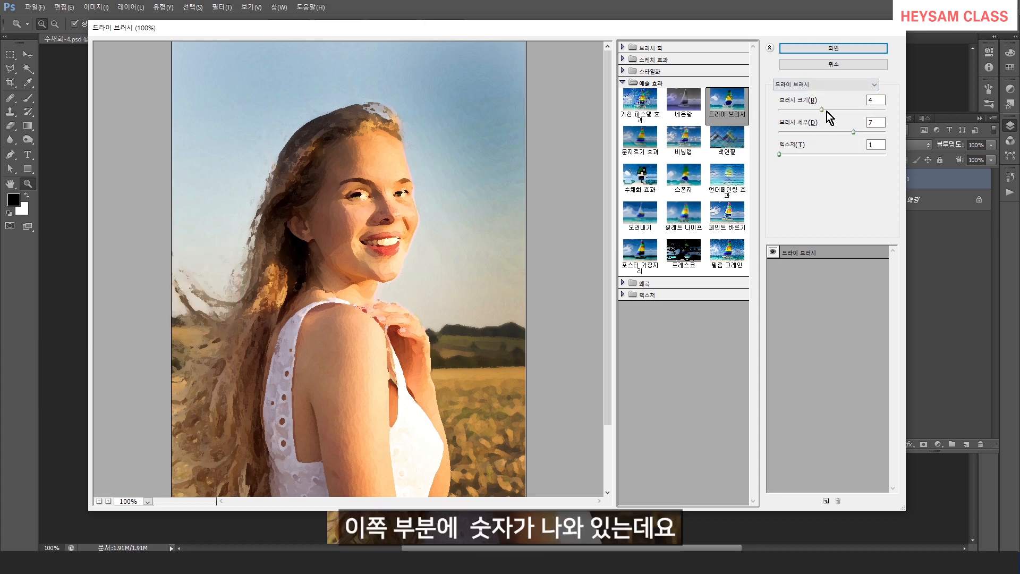
pyautogui.moveTo(823, 110); pyautogui.dragTo(852, 136)
pyautogui.moveTo(780, 155)
pyautogui.mouseDown()
pyautogui.moveTo(805, 156)
pyautogui.moveTo(788, 160)
pyautogui.mouseUp()
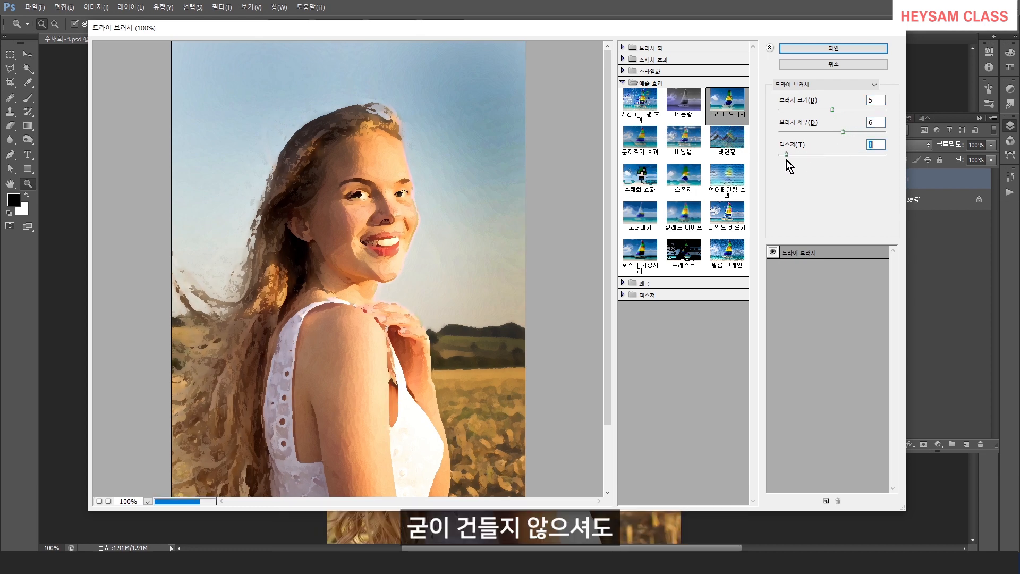
pyautogui.click(837, 132)
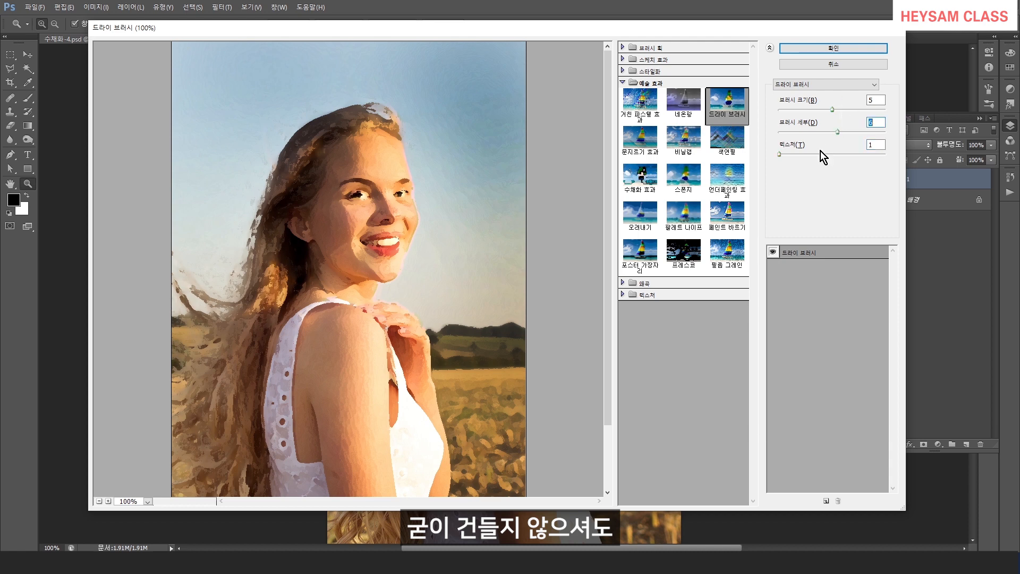
pyautogui.moveTo(831, 112); pyautogui.dragTo(820, 111)
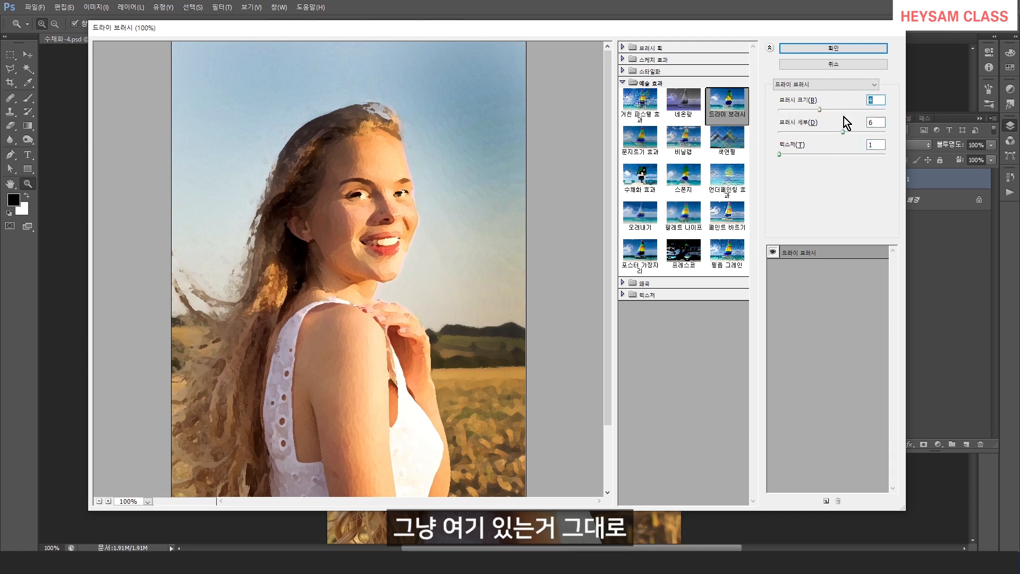
pyautogui.click(832, 48)
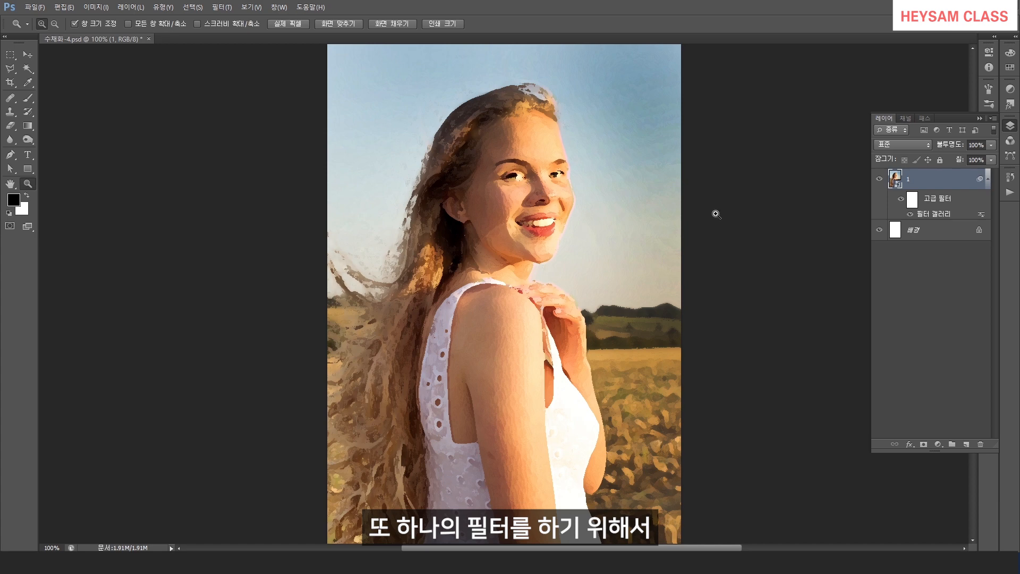
# Apply a second Filter Gallery pass using Cutout with 8 levels, edge simplicity 0 and edge fidelity 2.
pyautogui.click(226, 7)
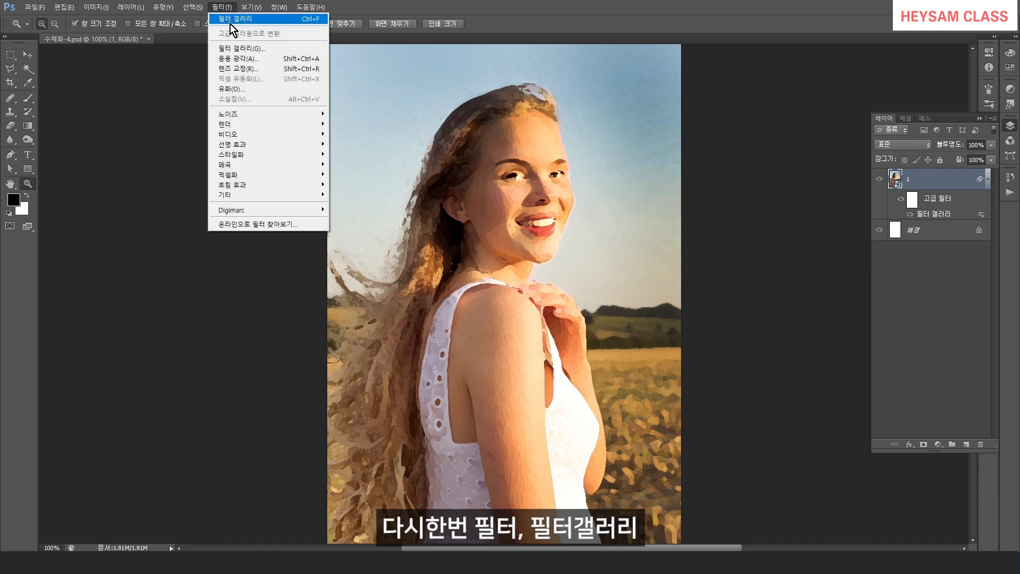
pyautogui.click(235, 49)
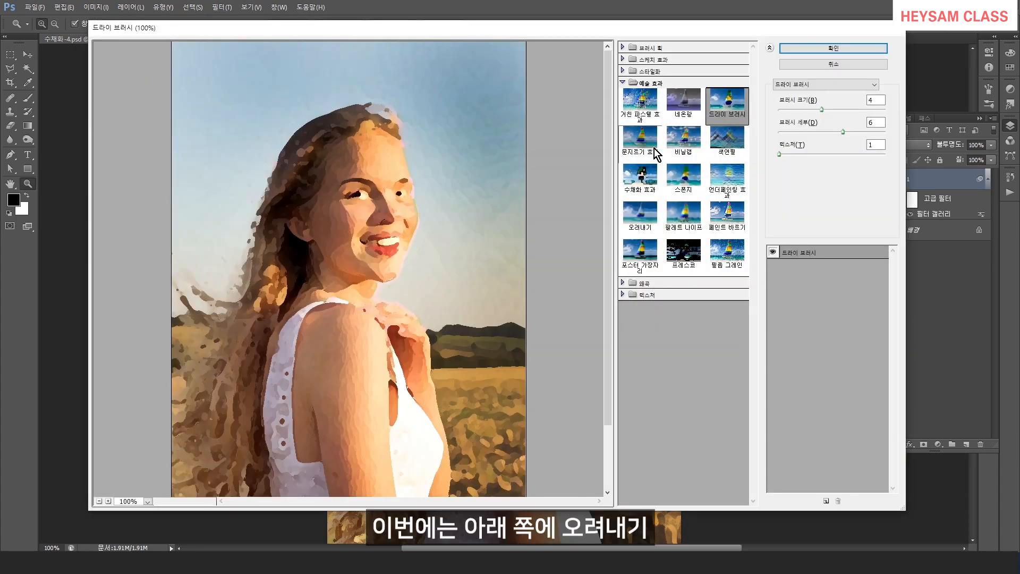
pyautogui.click(643, 212)
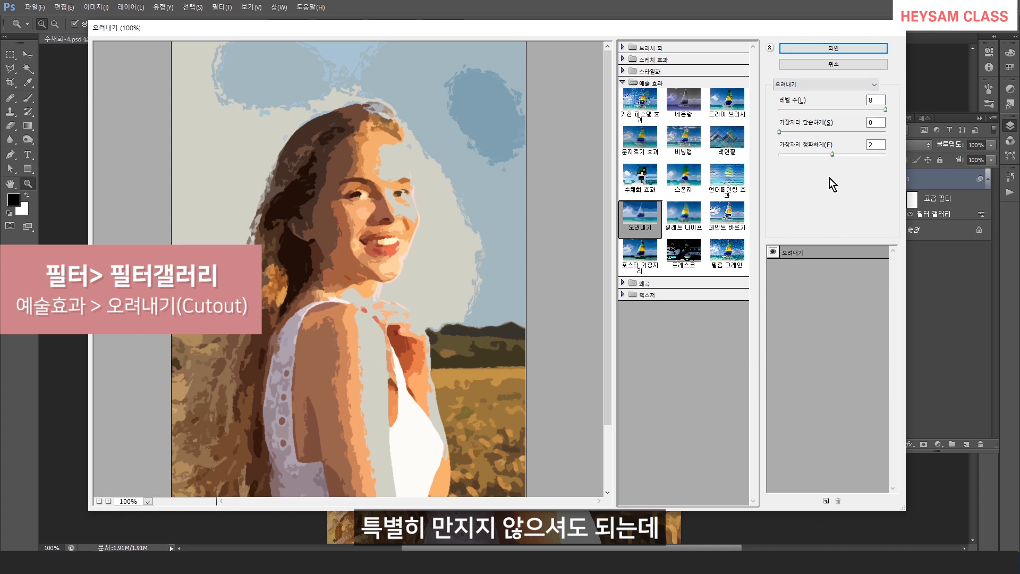
pyautogui.moveTo(885, 110)
pyautogui.mouseDown()
pyautogui.moveTo(833, 111)
pyautogui.moveTo(884, 113)
pyautogui.mouseUp()
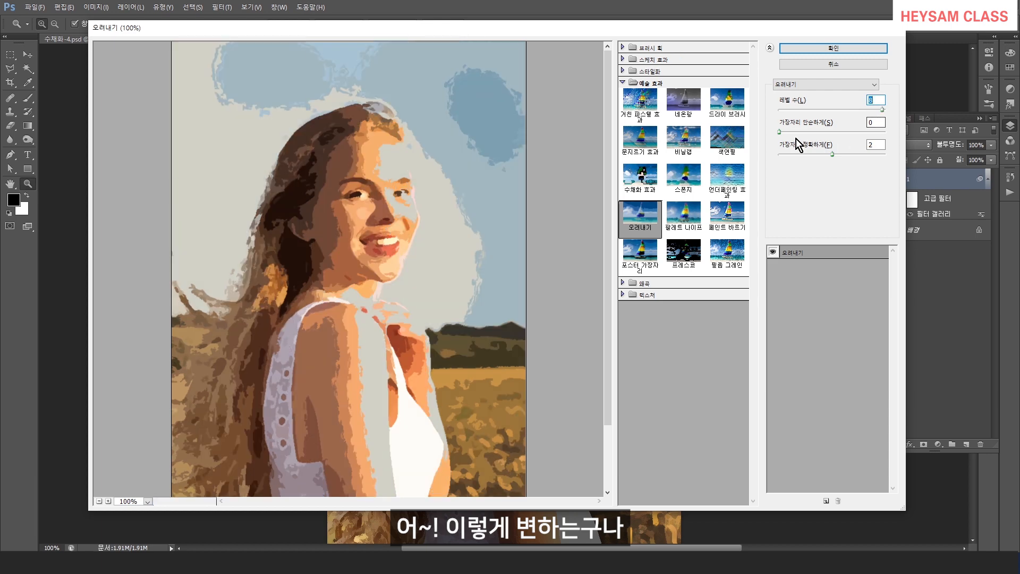
pyautogui.moveTo(779, 133)
pyautogui.mouseDown()
pyautogui.moveTo(866, 138)
pyautogui.moveTo(761, 139)
pyautogui.mouseUp()
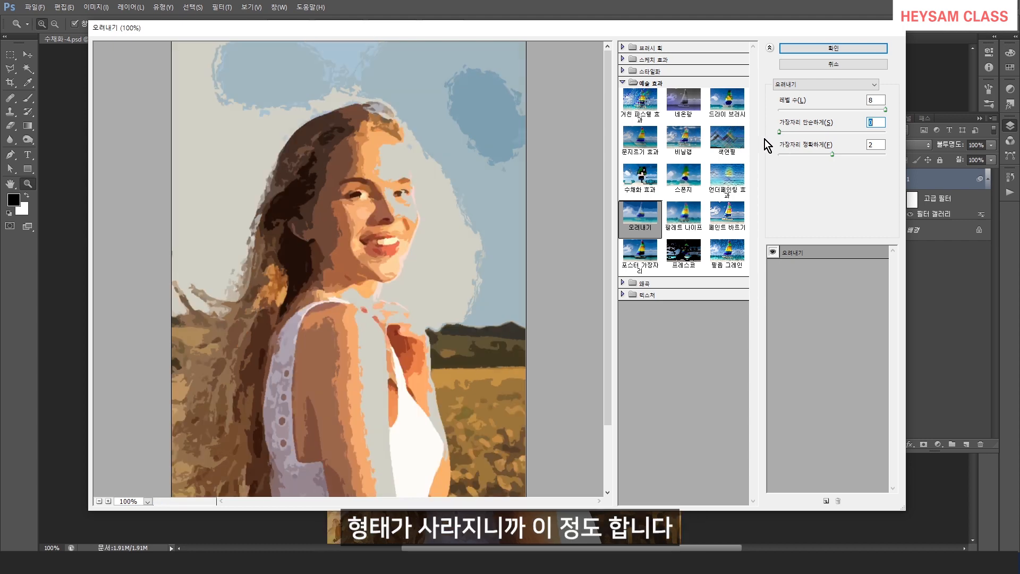
pyautogui.moveTo(829, 154); pyautogui.dragTo(821, 157)
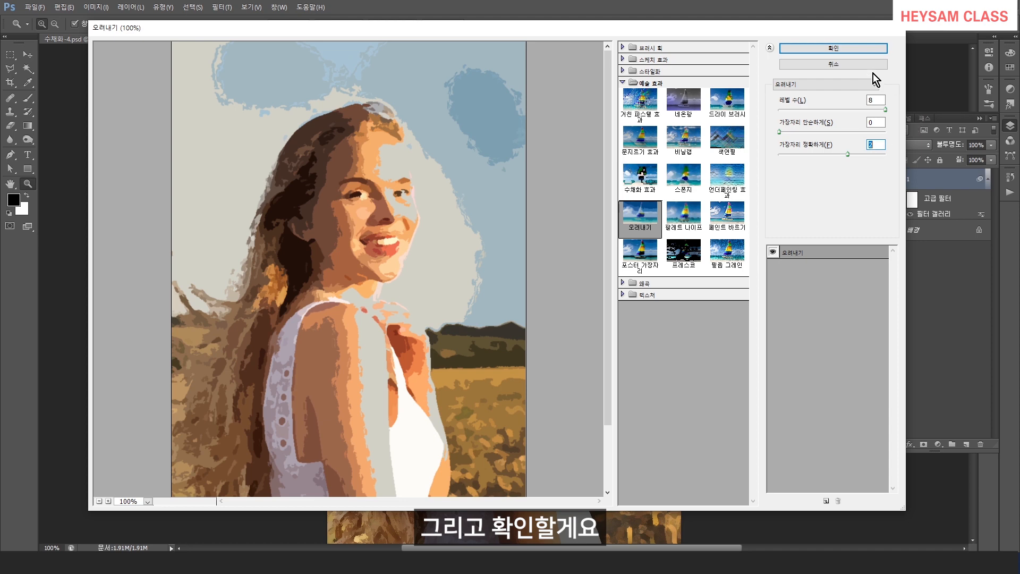
pyautogui.click(843, 49)
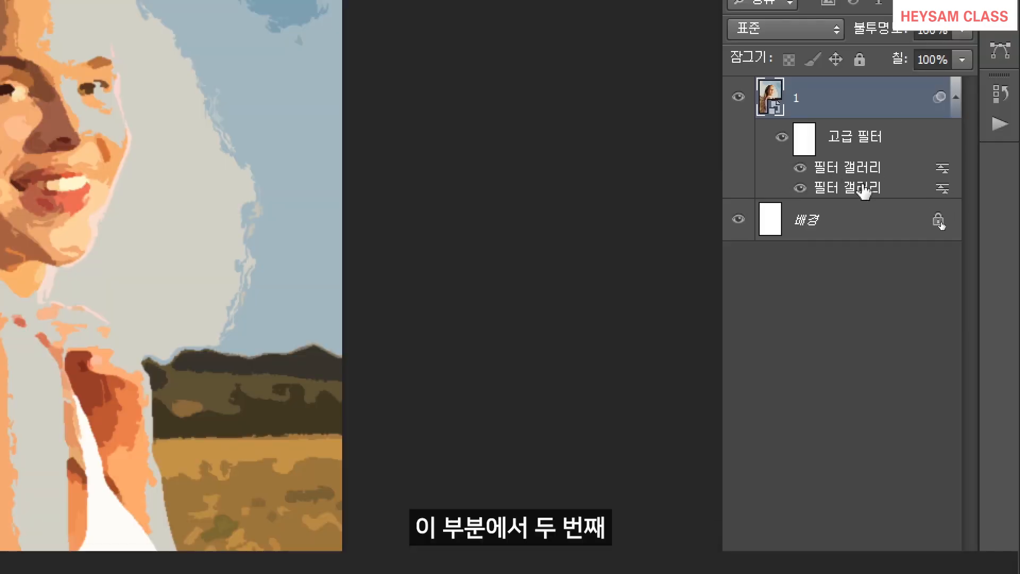
# Set the blending mode of the Cutout Filter Gallery smart filter to Pin Light.
pyautogui.doubleClick(942, 171)
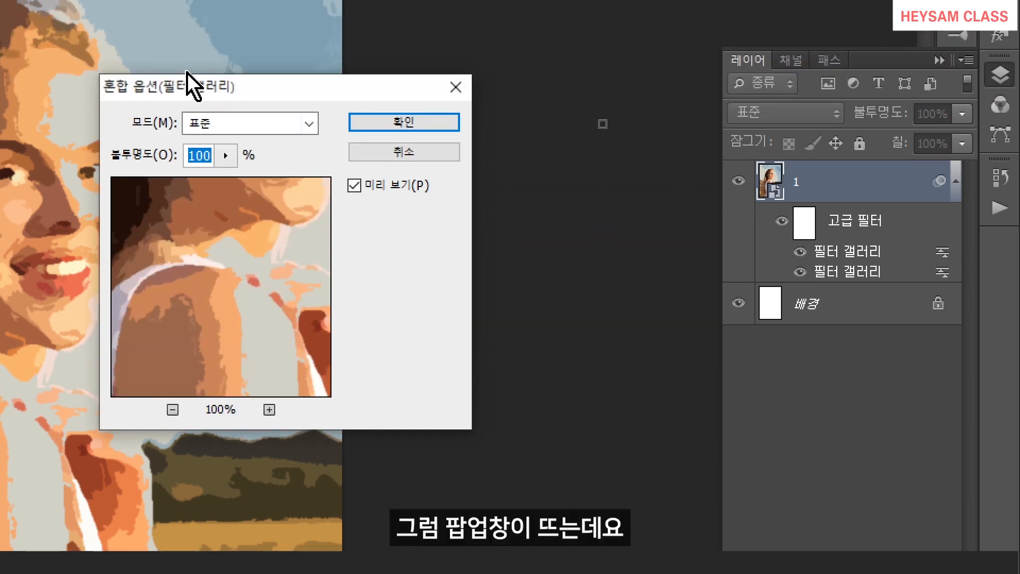
pyautogui.moveTo(254, 87); pyautogui.dragTo(401, 75)
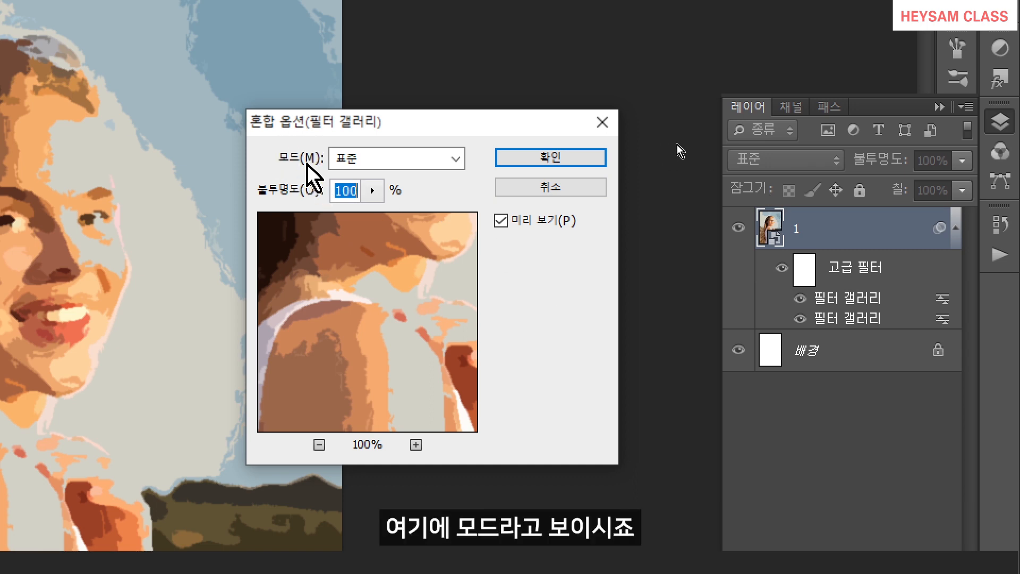
pyautogui.click(423, 162)
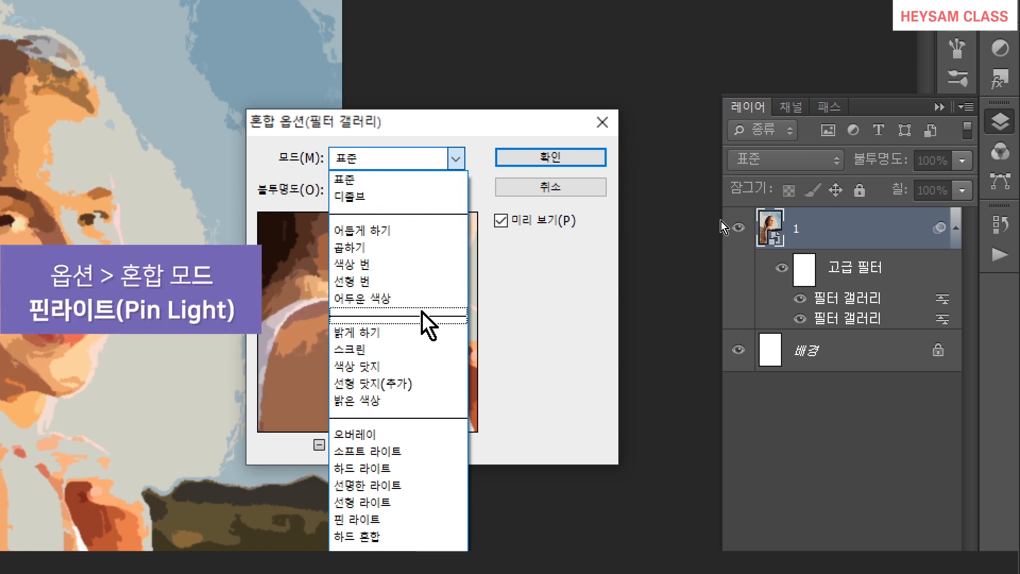
pyautogui.click(411, 500)
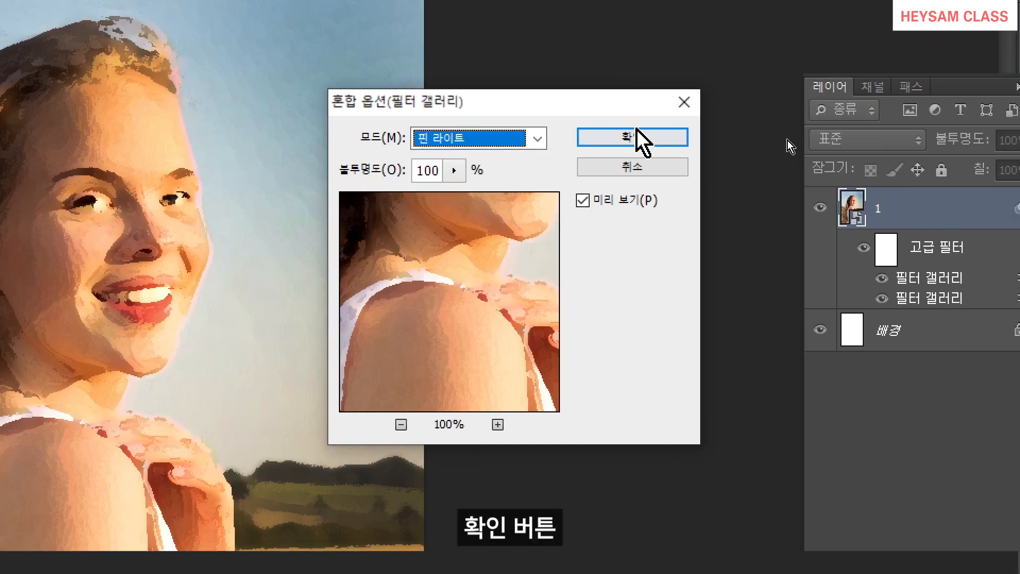
pyautogui.click(636, 132)
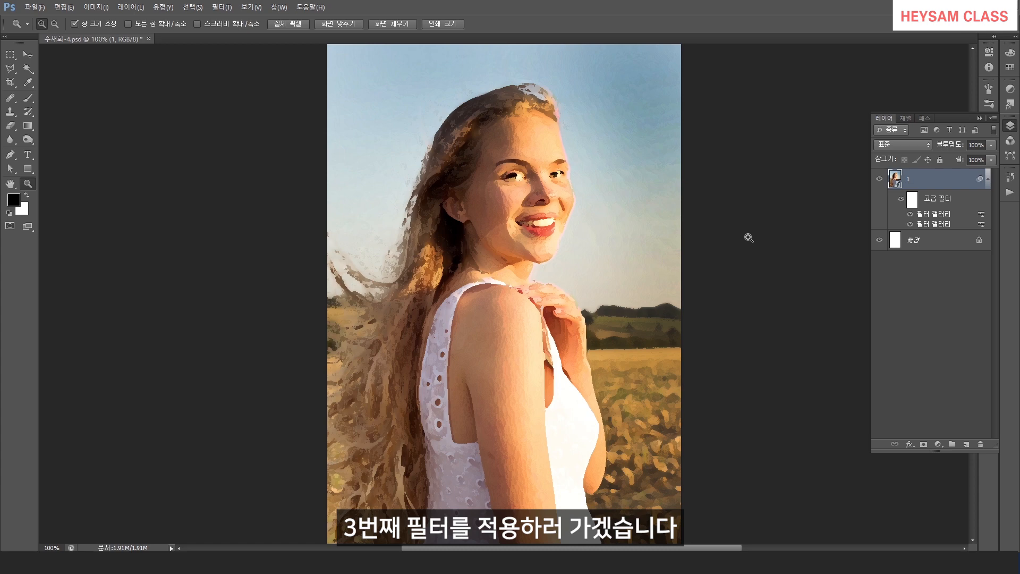
# Apply Smart Blur to the layer with radius 5 and threshold 100.
pyautogui.click(227, 7)
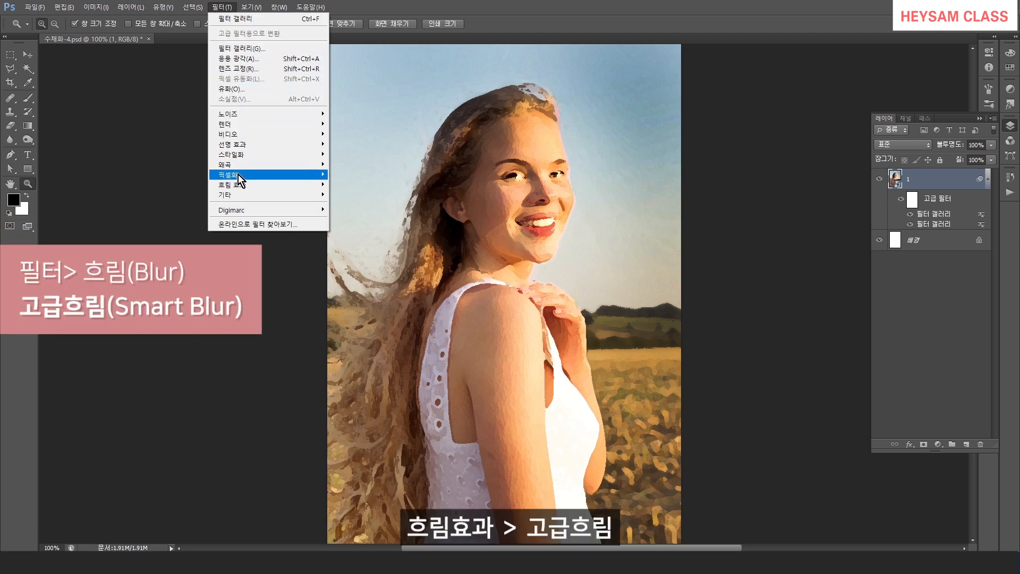
pyautogui.moveTo(239, 185)
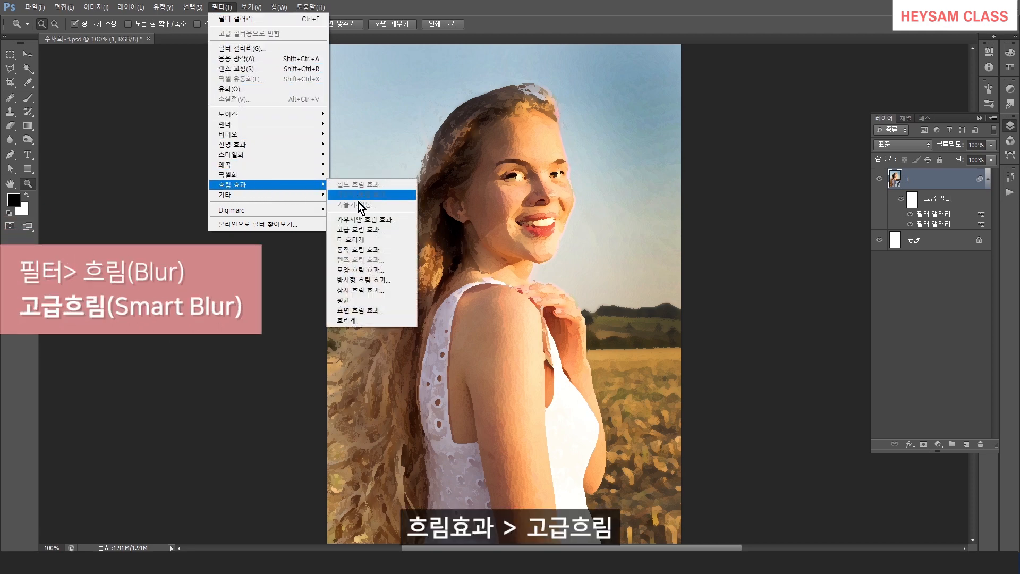
pyautogui.click(364, 229)
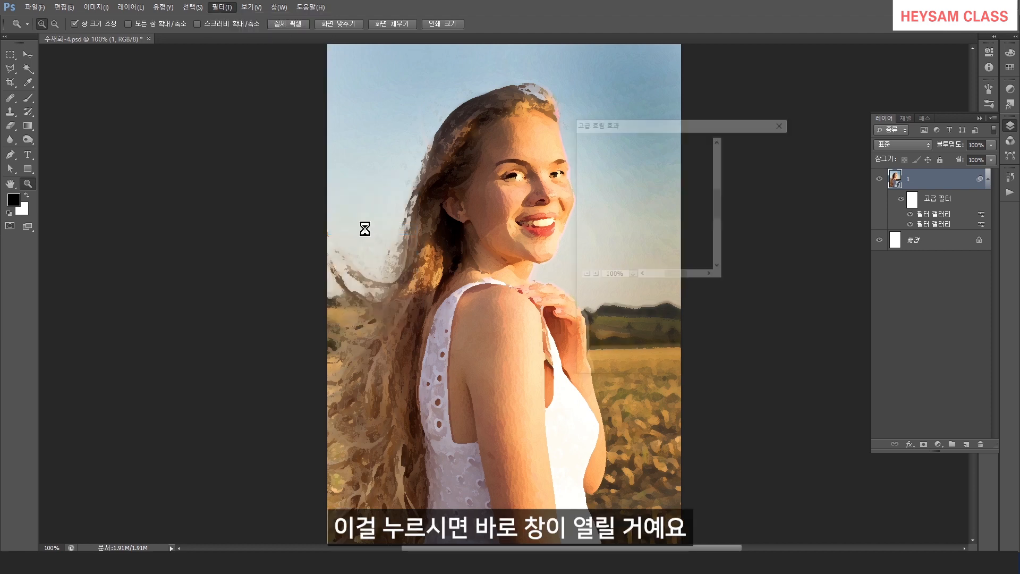
pyautogui.moveTo(632, 122); pyautogui.dragTo(648, 114)
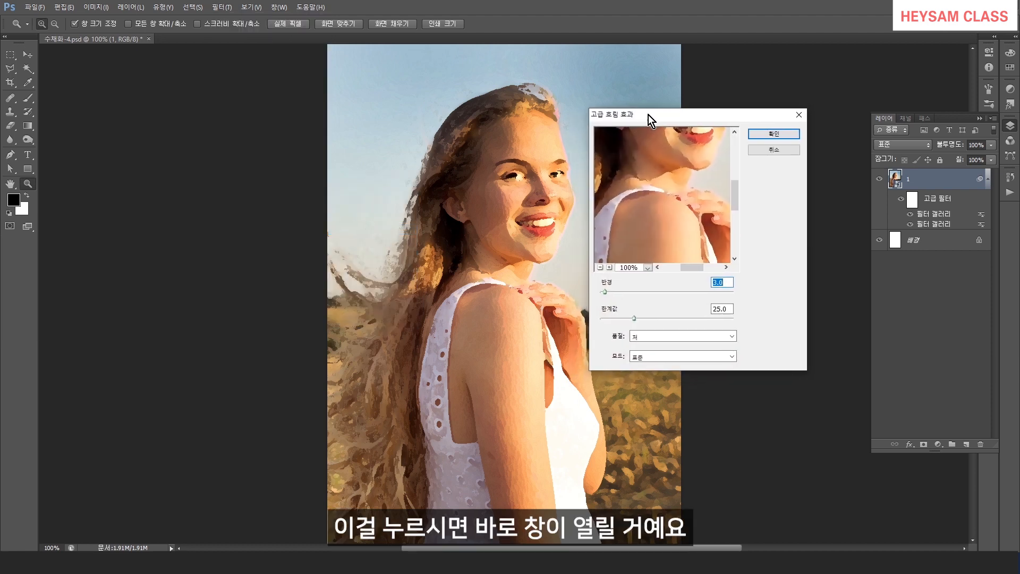
pyautogui.moveTo(605, 293); pyautogui.dragTo(656, 318)
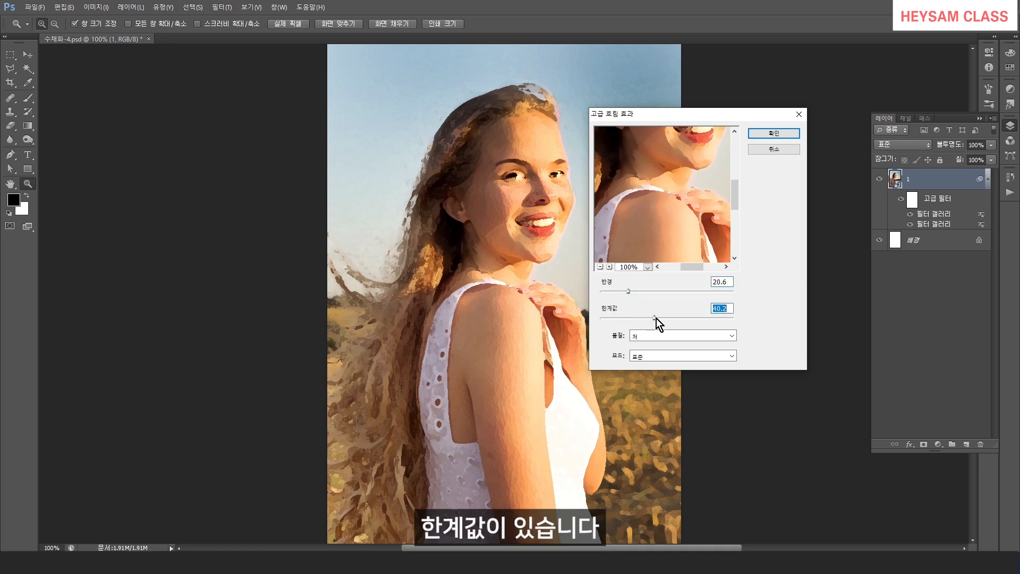
pyautogui.moveTo(691, 128); pyautogui.dragTo(677, 180)
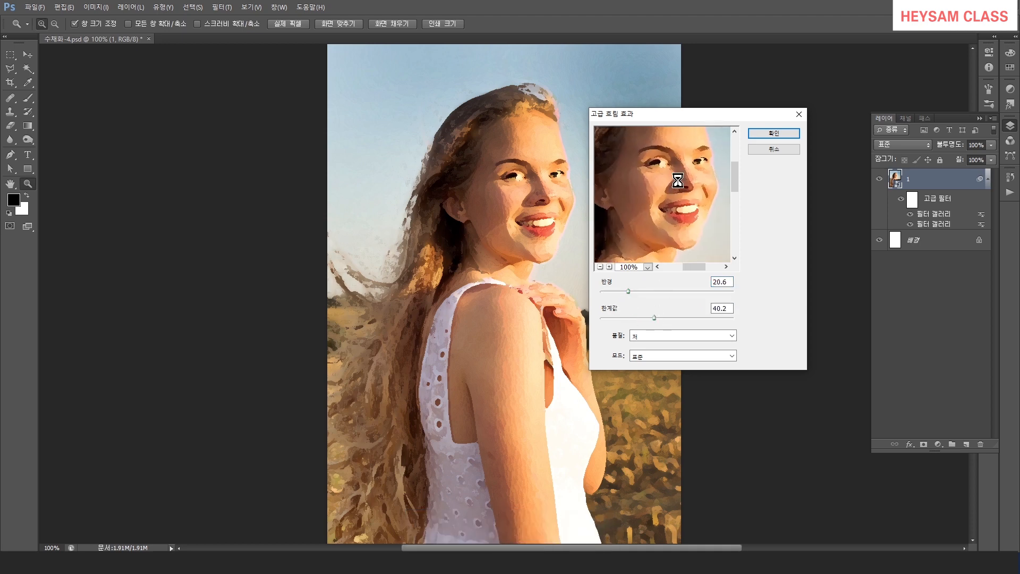
pyautogui.moveTo(631, 291)
pyautogui.mouseDown()
pyautogui.moveTo(657, 295)
pyautogui.moveTo(618, 290)
pyautogui.mouseUp()
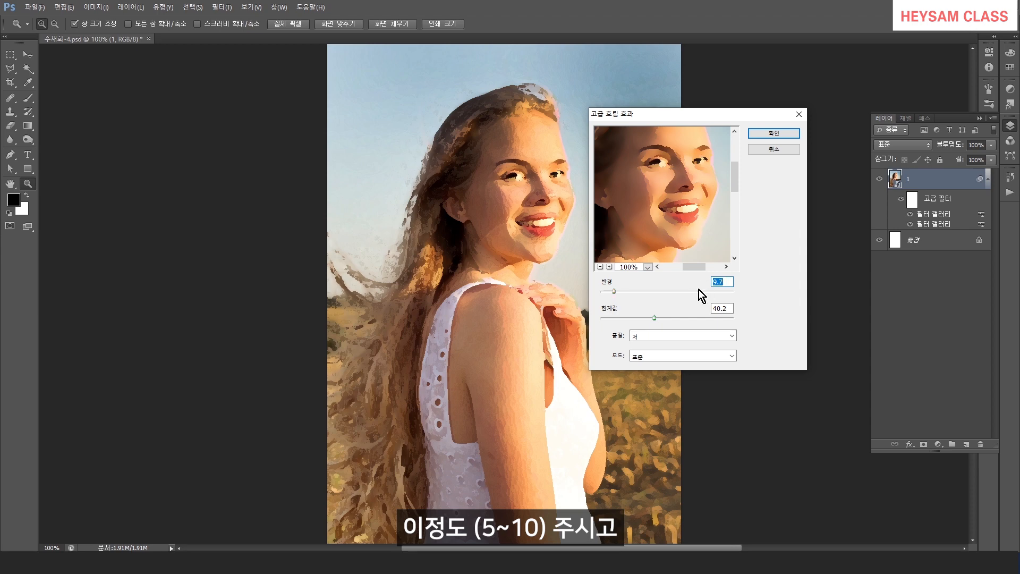
pyautogui.moveTo(653, 319); pyautogui.dragTo(712, 319)
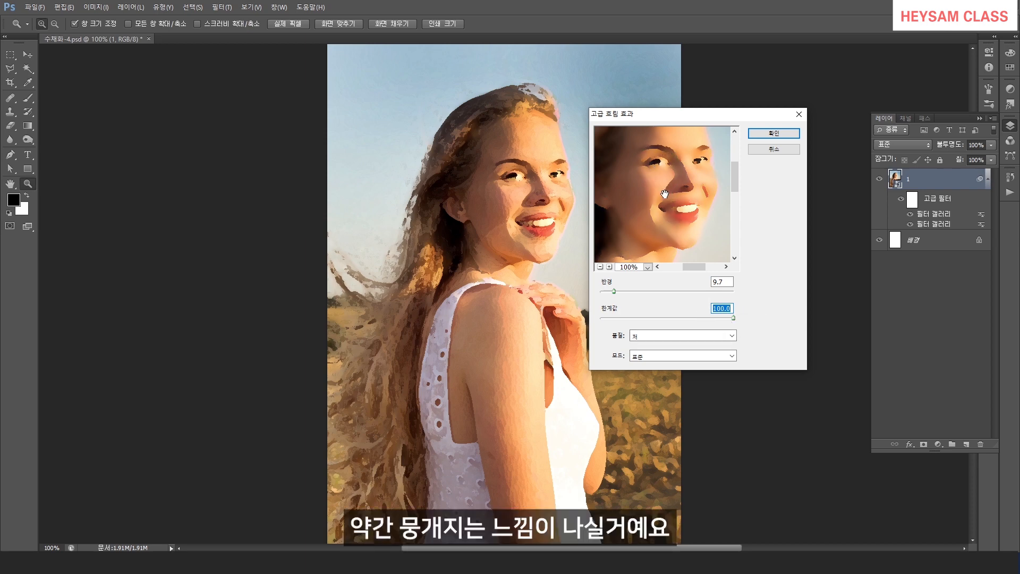
pyautogui.moveTo(615, 291); pyautogui.dragTo(613, 293)
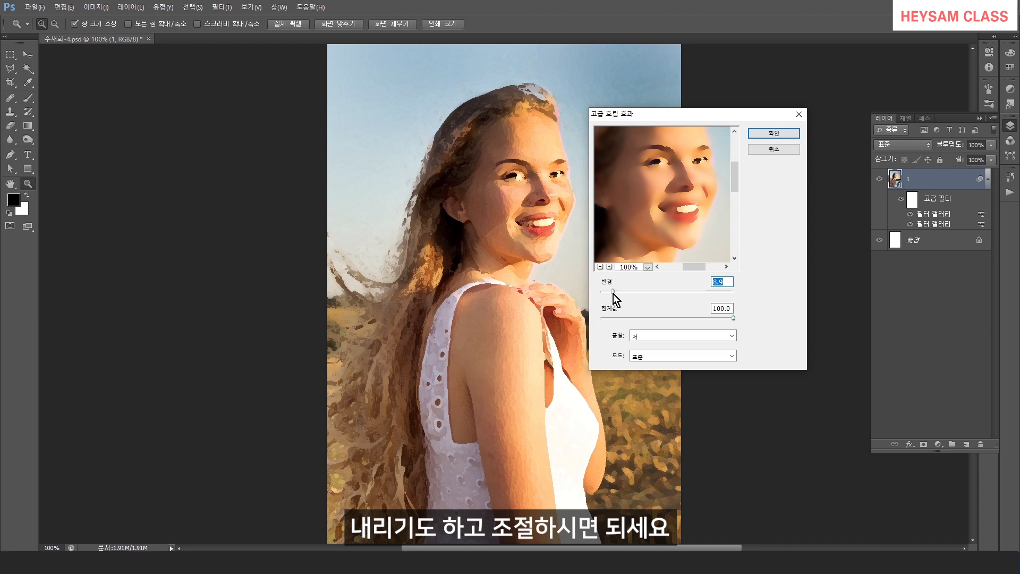
pyautogui.write('5')
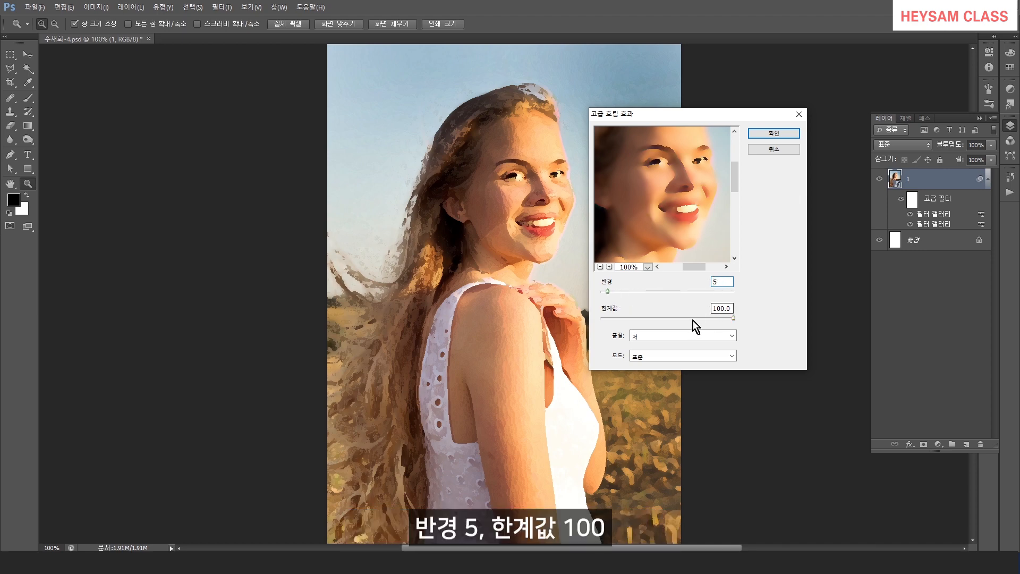
pyautogui.click(773, 133)
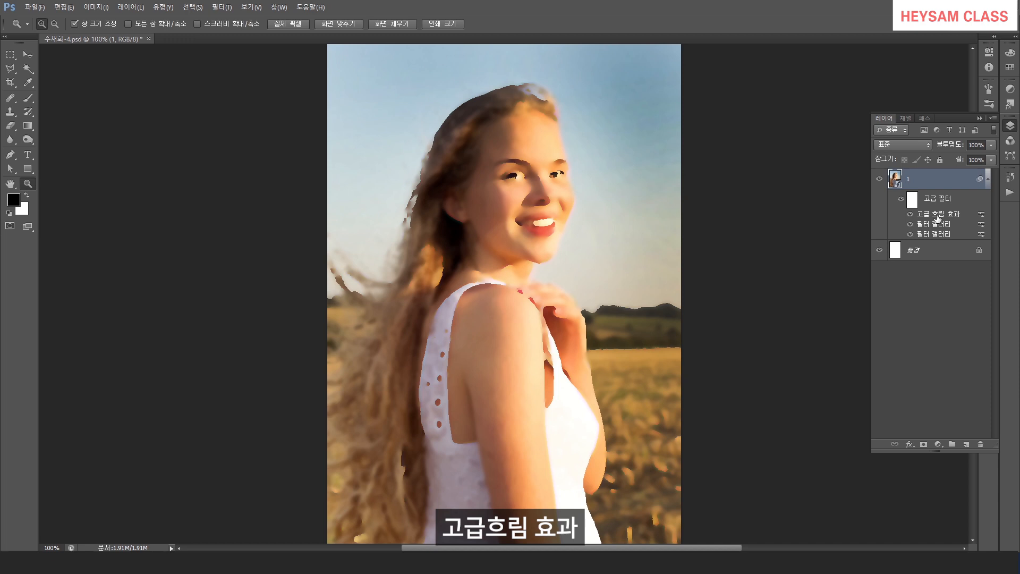
# Set the Smart Blur smart filter's blending mode to Screen with 31% opacity.
pyautogui.doubleClick(981, 214)
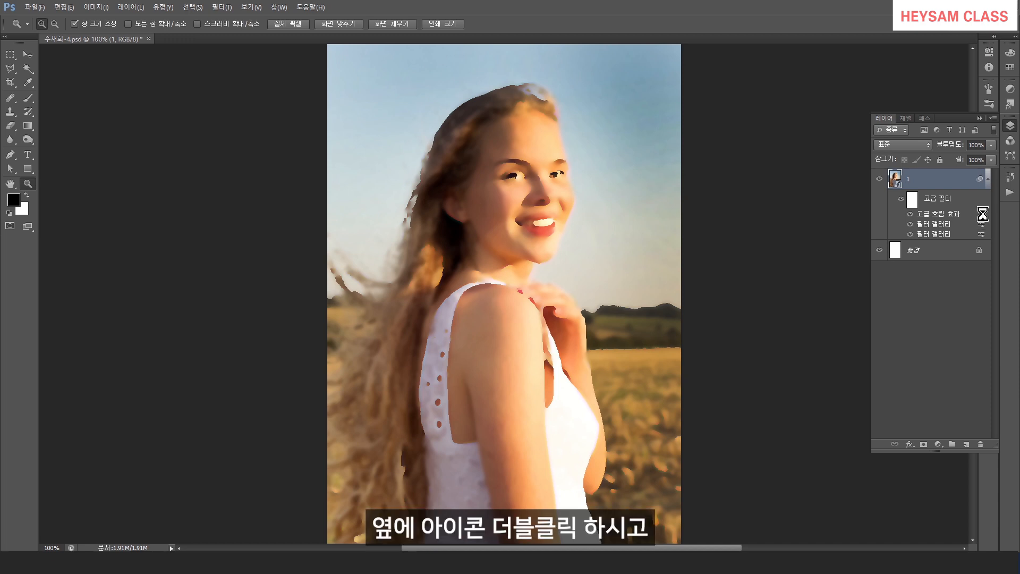
pyautogui.click(730, 144)
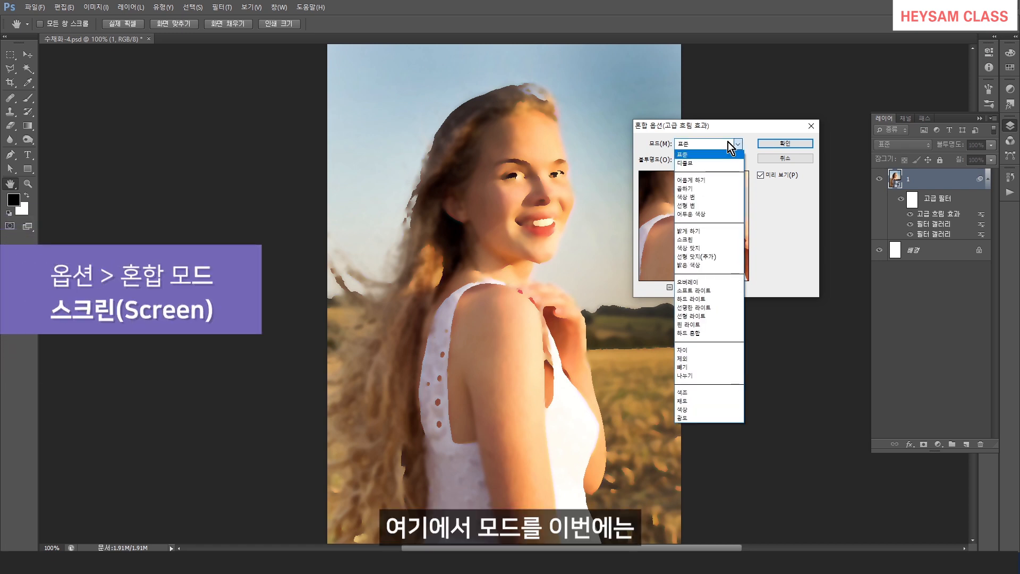
pyautogui.click(716, 243)
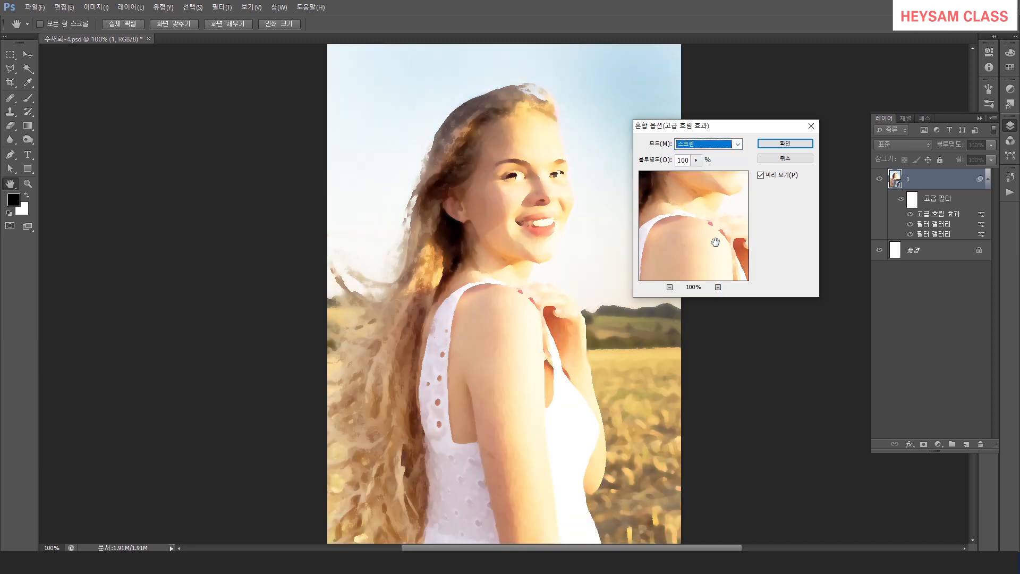
pyautogui.click(696, 161)
pyautogui.moveTo(696, 162); pyautogui.dragTo(661, 173)
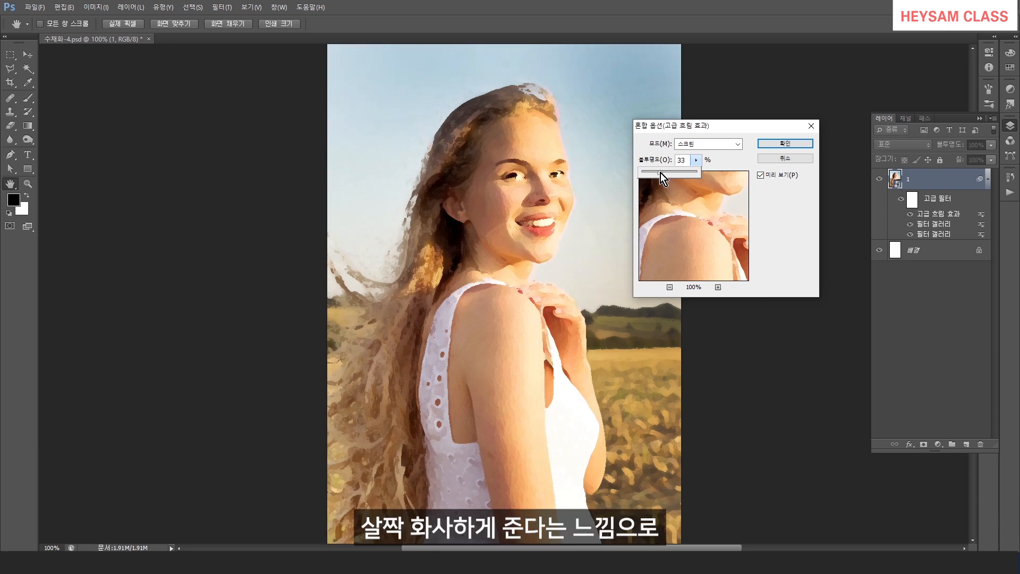
pyautogui.moveTo(661, 173); pyautogui.dragTo(659, 173)
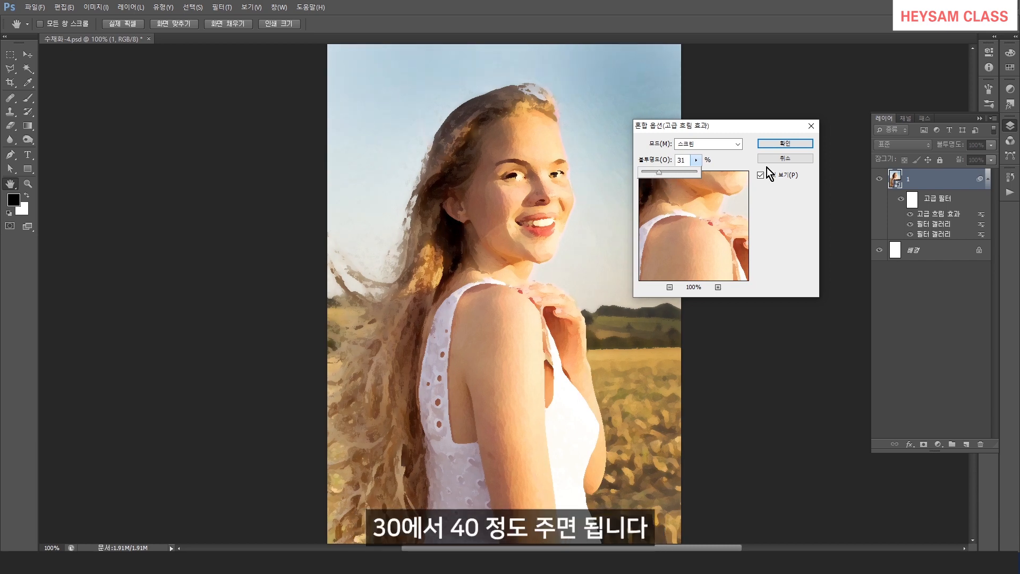
pyautogui.click(786, 143)
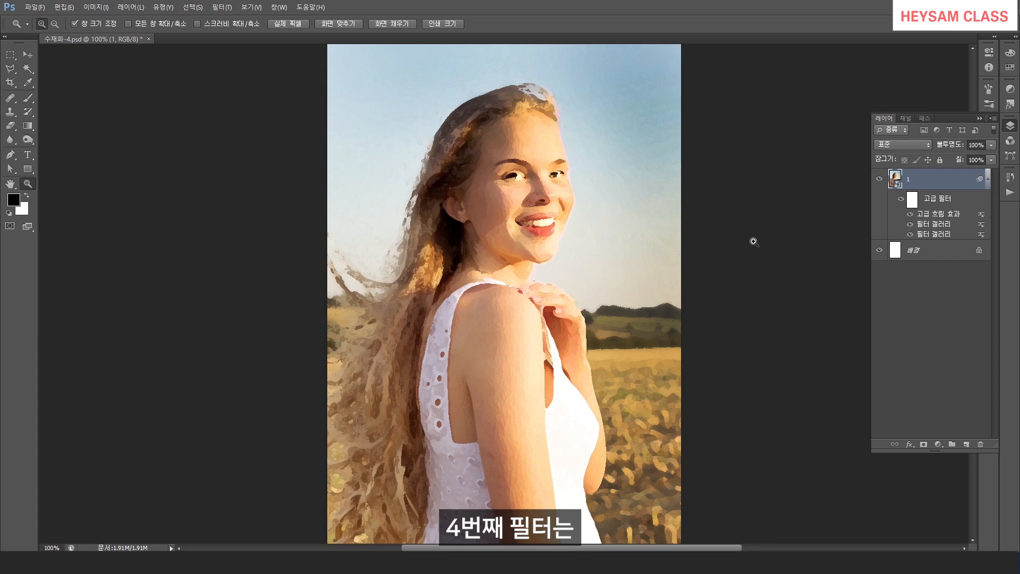
# Apply the Stylize Find Edges filter to the portrait layer.
pyautogui.click(222, 7)
pyautogui.moveTo(241, 154)
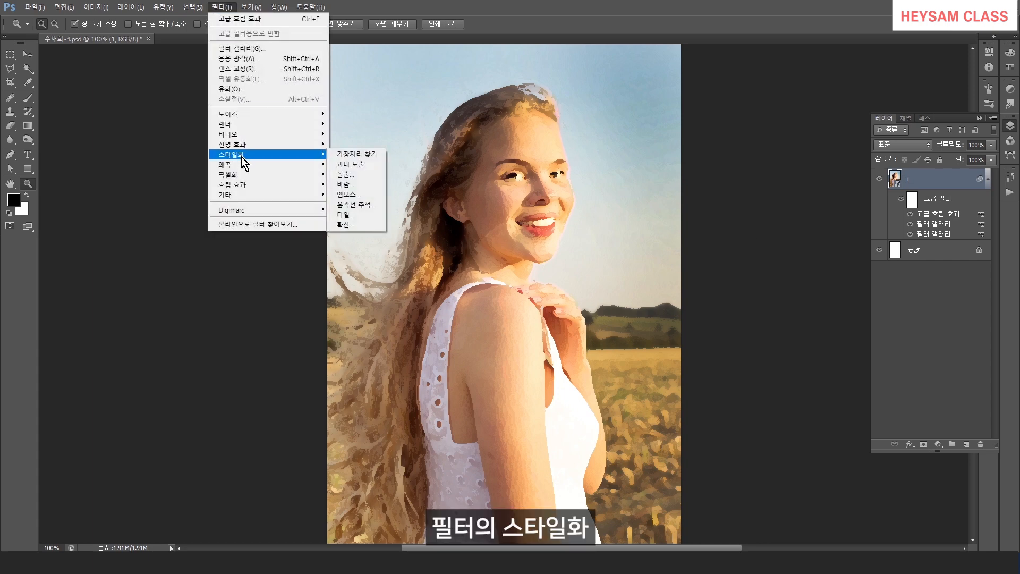
pyautogui.click(349, 155)
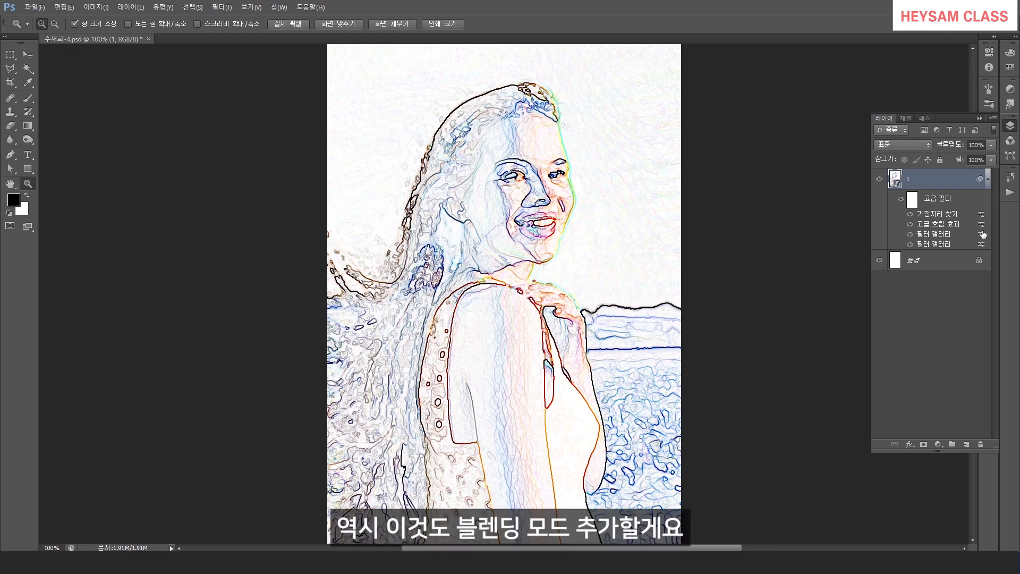
# Set the Find Edges smart filter's blending mode to Multiply with 42% opacity.
pyautogui.doubleClick(981, 218)
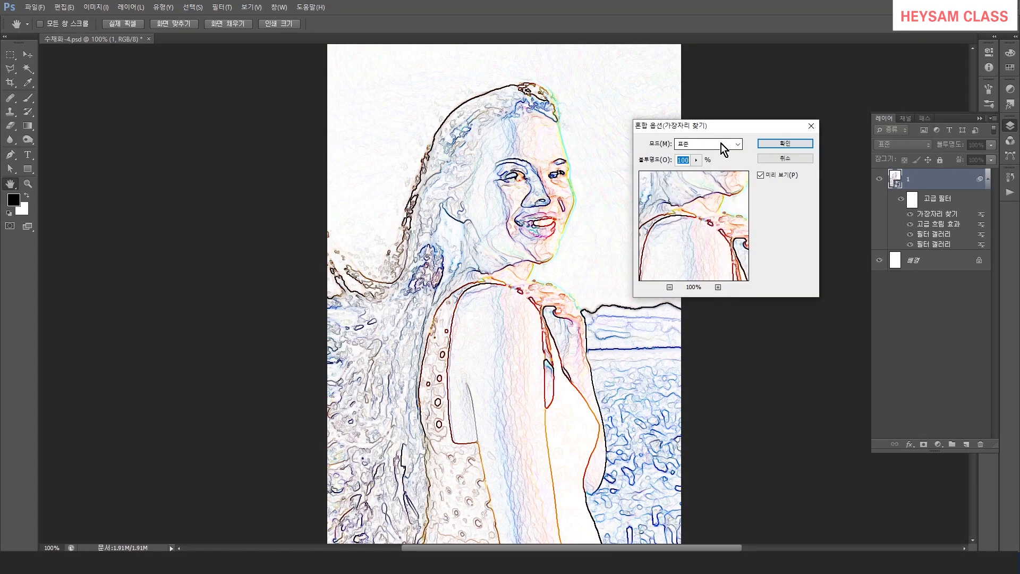
pyautogui.click(721, 144)
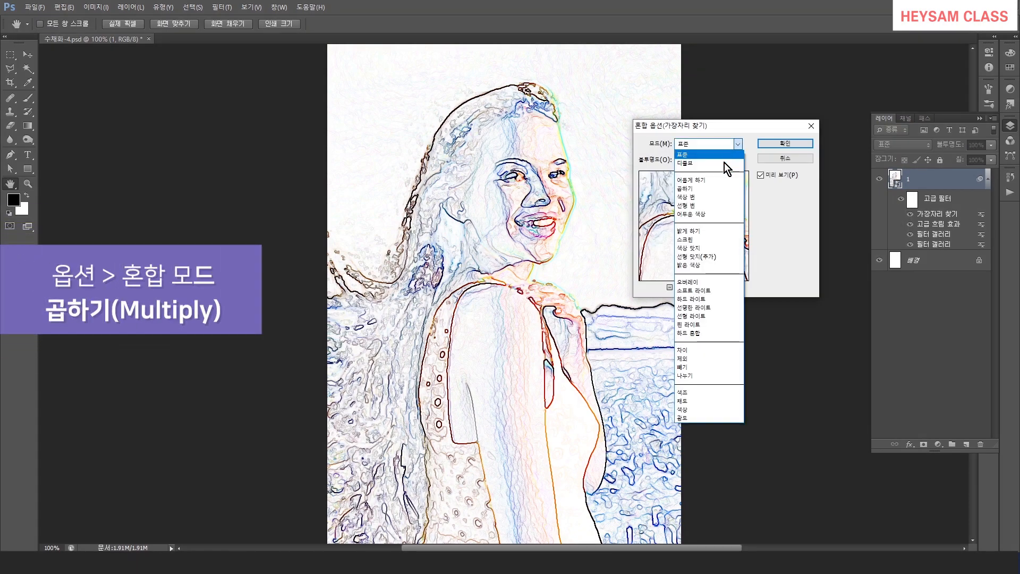
pyautogui.click(703, 189)
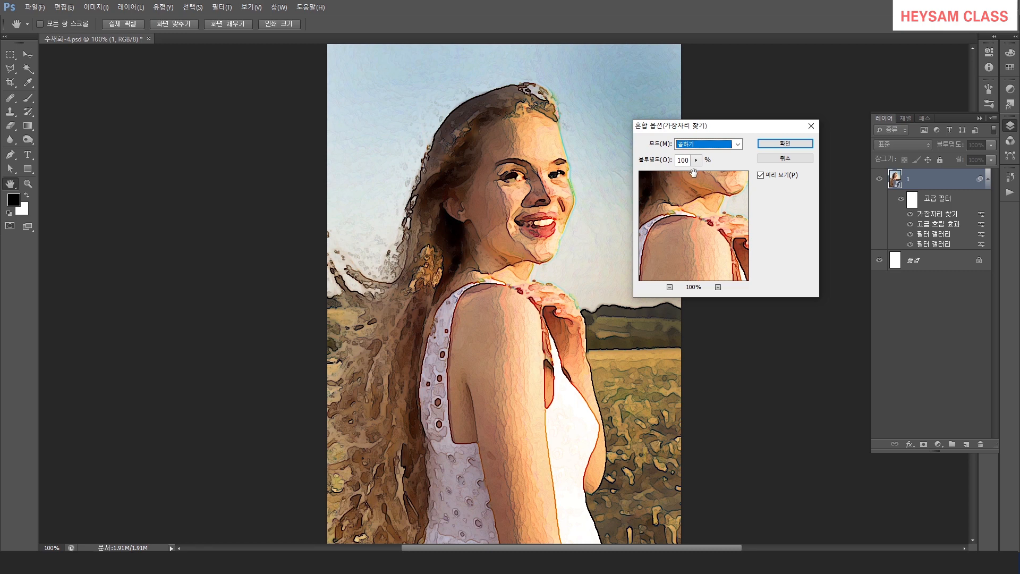
pyautogui.click(696, 161)
pyautogui.moveTo(687, 173); pyautogui.dragTo(665, 171)
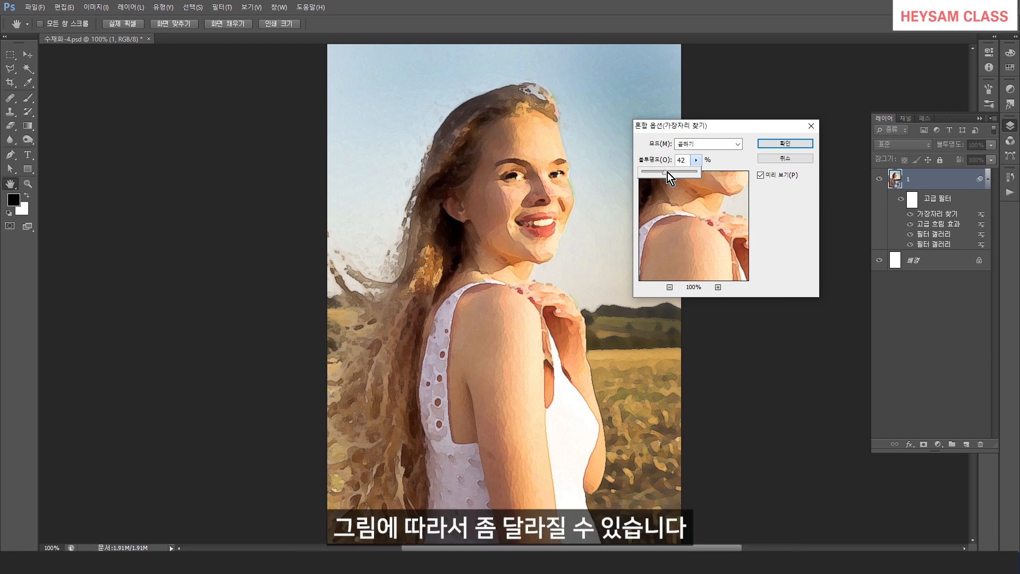
pyautogui.click(774, 143)
# Add a new layer above the portrait and fill it with a light gray foreground color.
pyautogui.press('z')
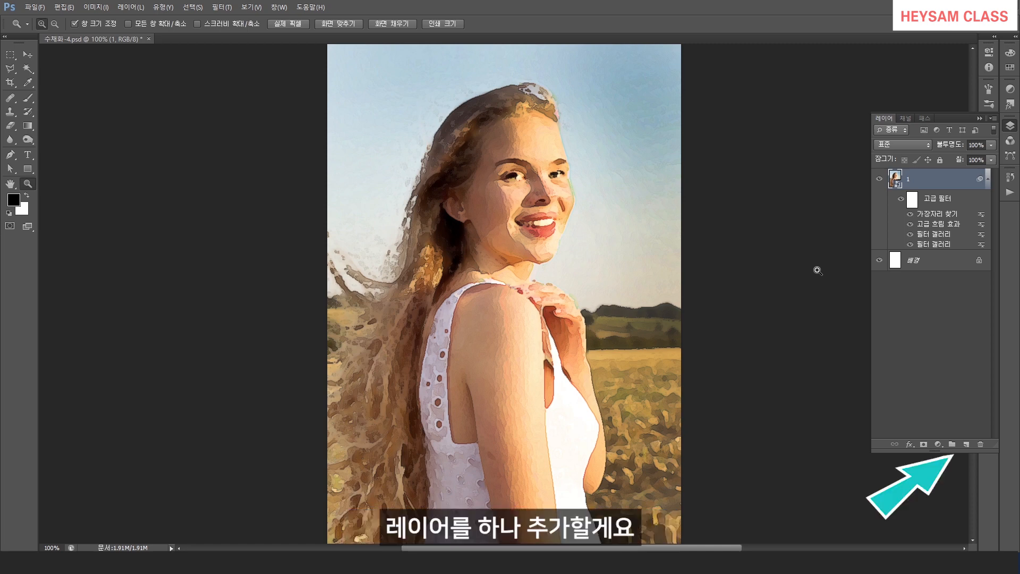
pyautogui.click(966, 446)
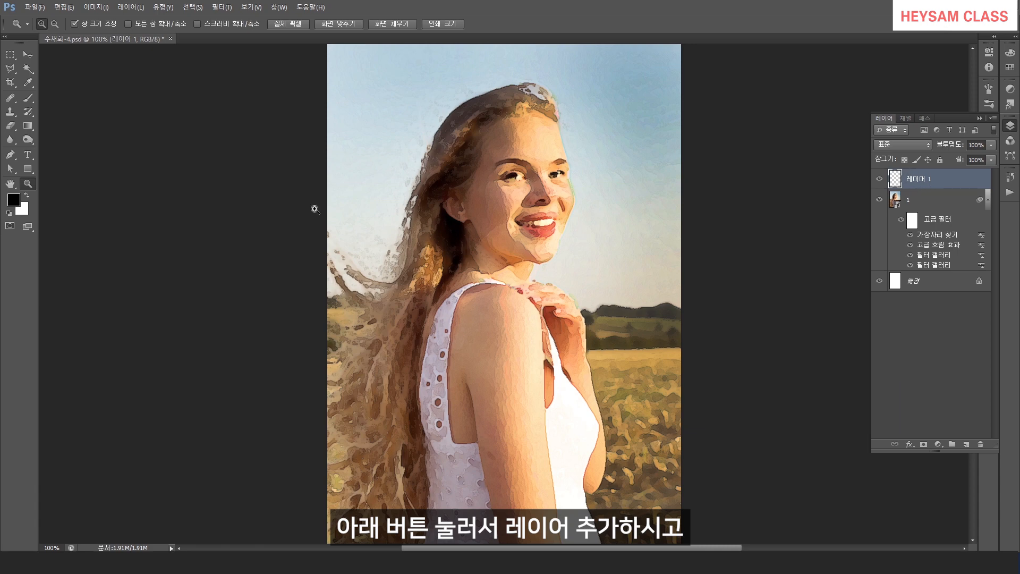
pyautogui.click(14, 200)
pyautogui.moveTo(400, 176); pyautogui.dragTo(362, 173)
pyautogui.click(585, 143)
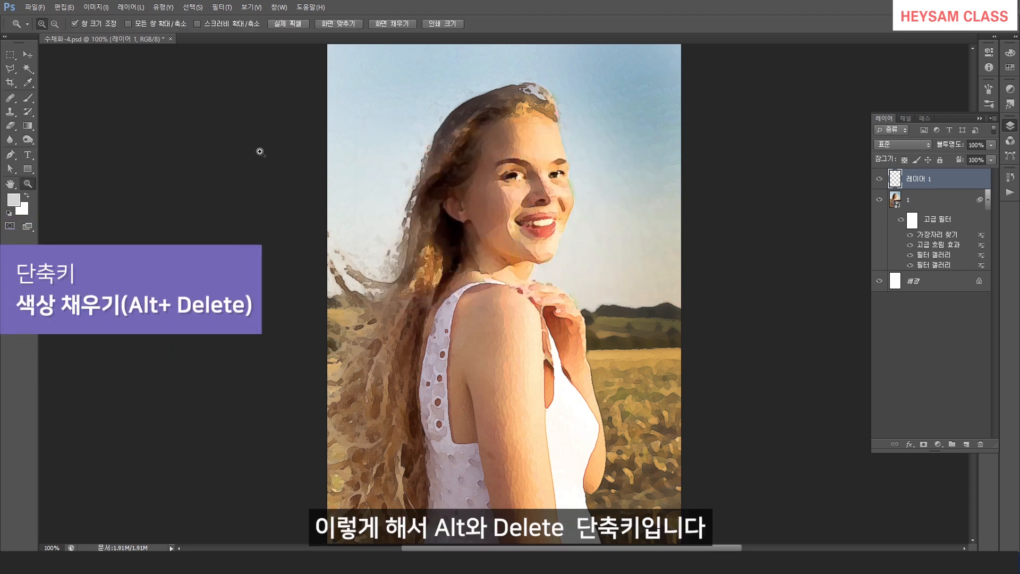
pyautogui.press('alt')
pyautogui.hotkey('alt', 'Delete')
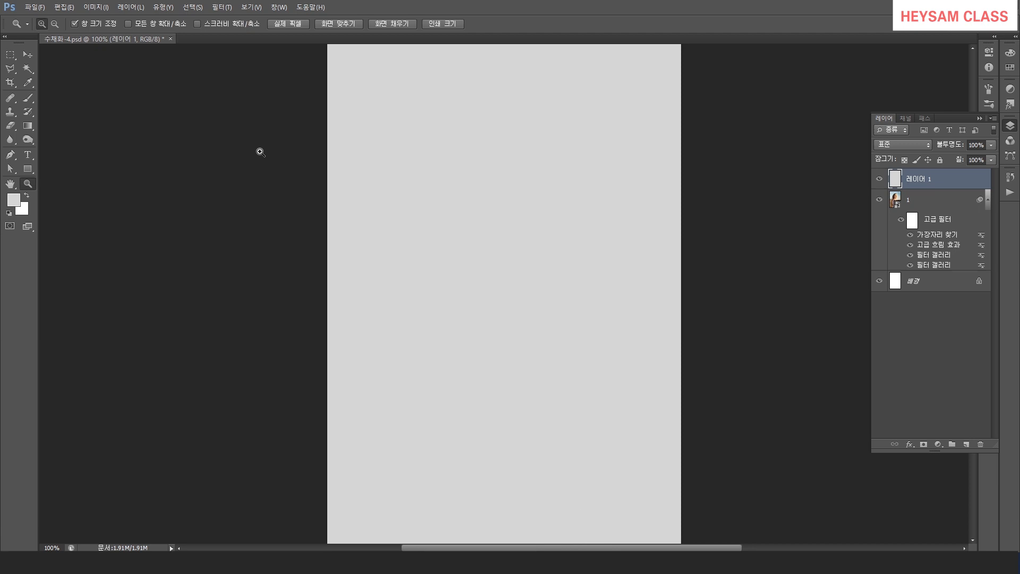
# Open the Filter Gallery on the gray layer and select the Texturizer filter.
pyautogui.click(229, 8)
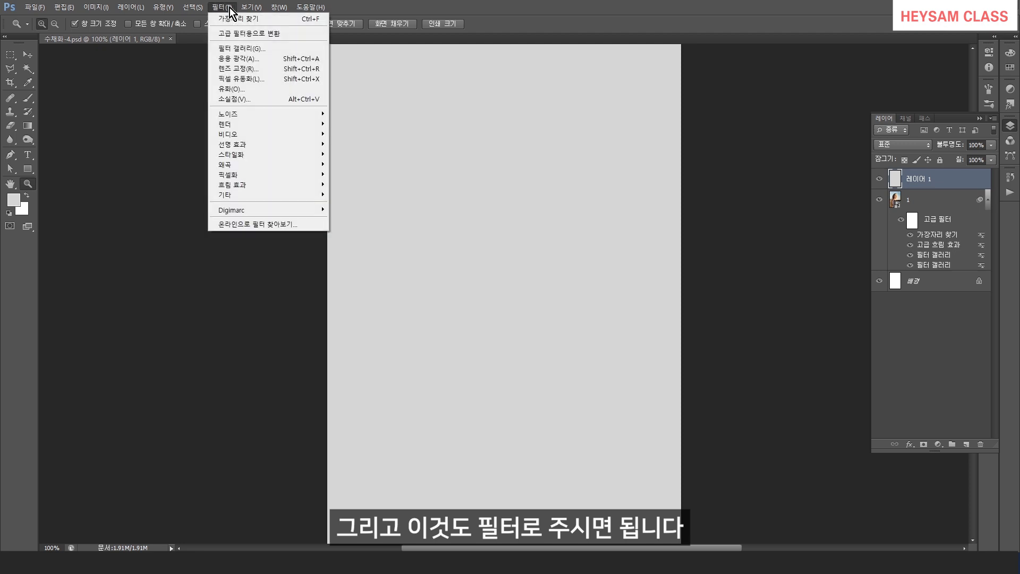
pyautogui.click(259, 51)
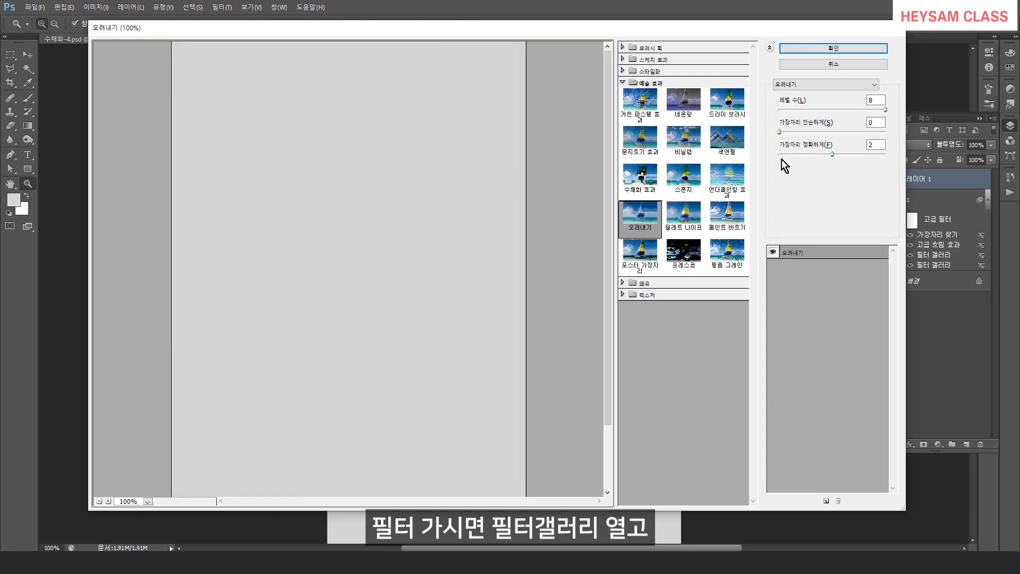
pyautogui.click(623, 82)
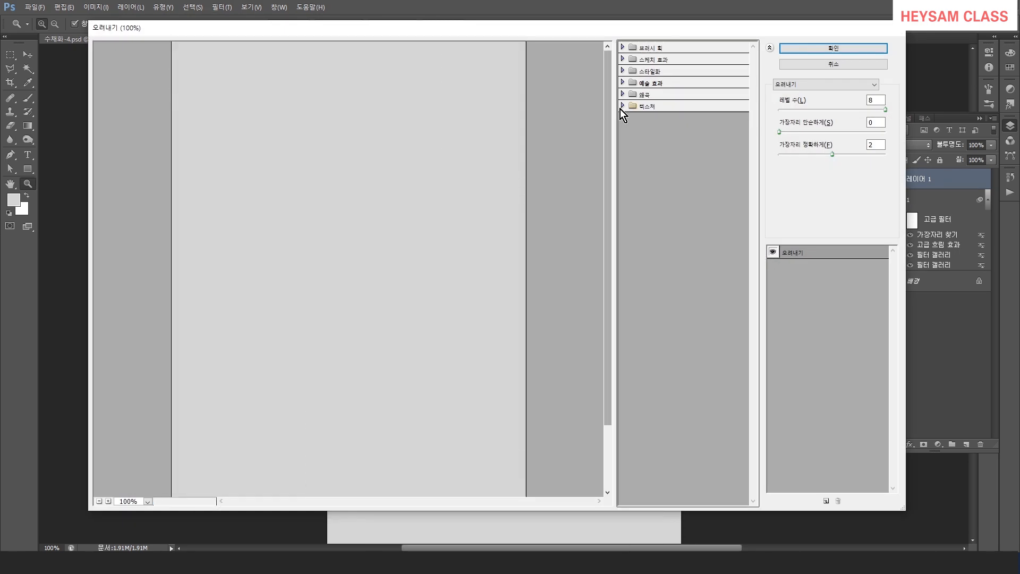
pyautogui.click(623, 106)
pyautogui.click(729, 160)
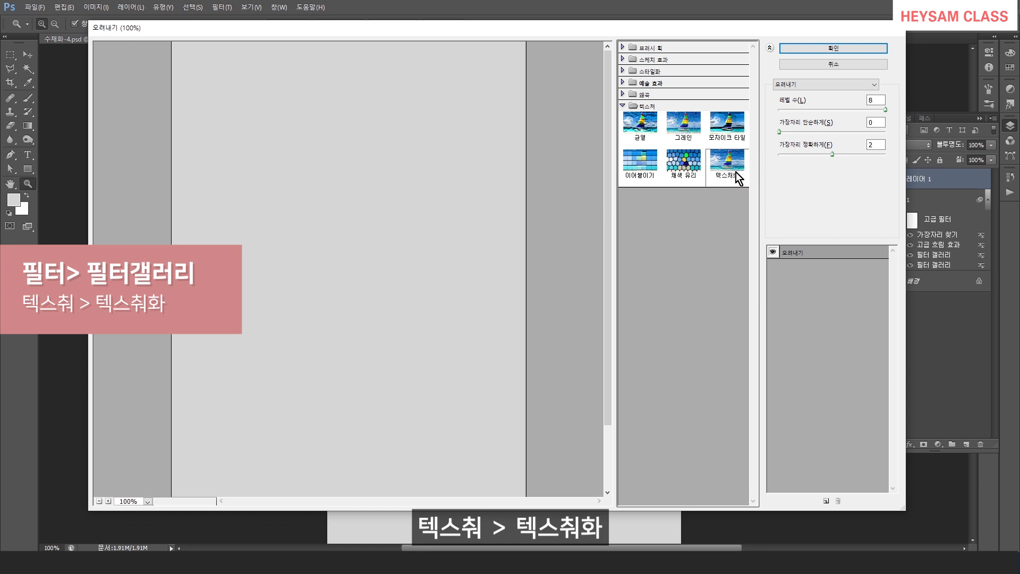
pyautogui.click(732, 169)
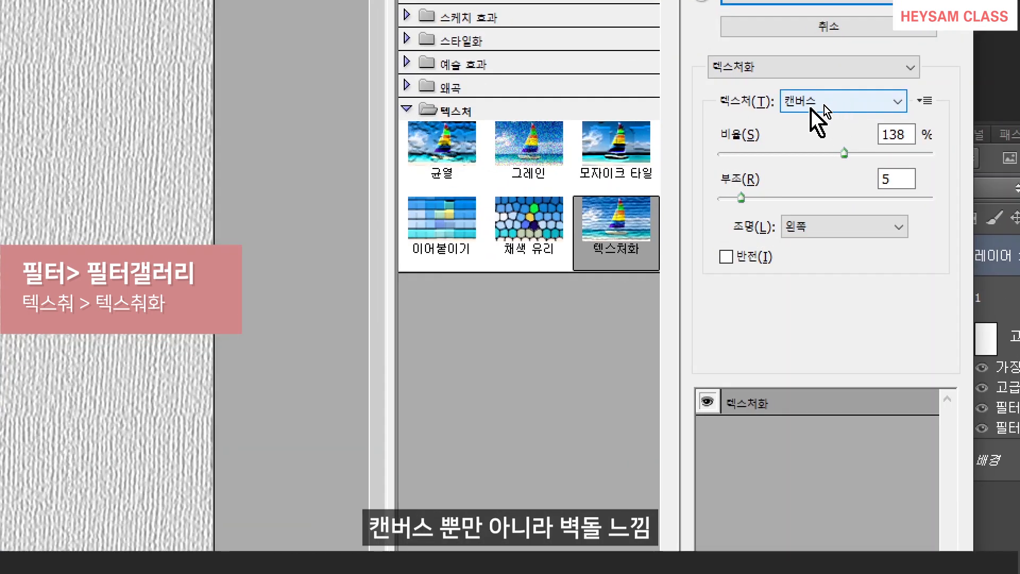
# Preview the Brick texture and set the texture lighting to Bottom.
pyautogui.click(817, 103)
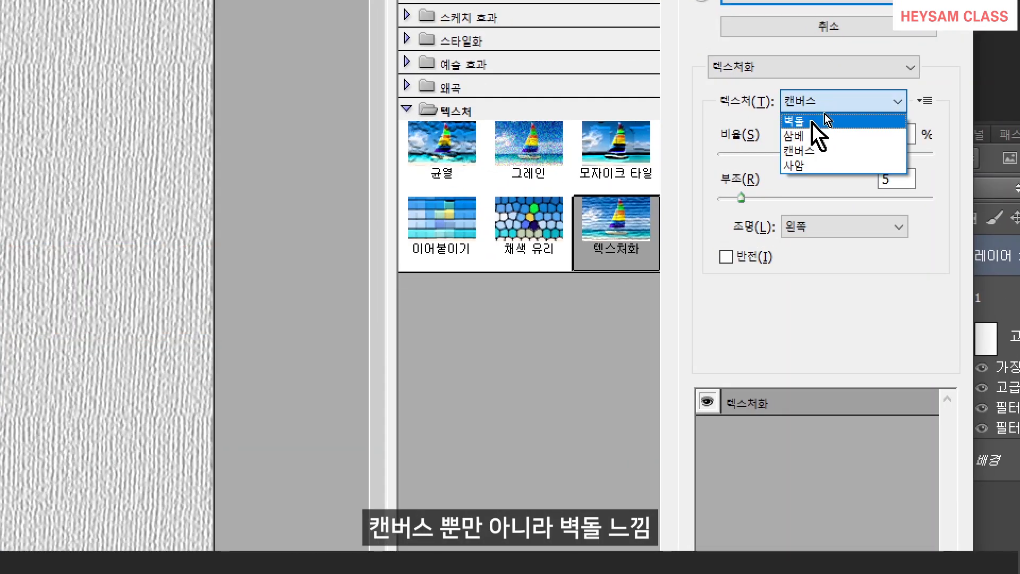
pyautogui.click(814, 122)
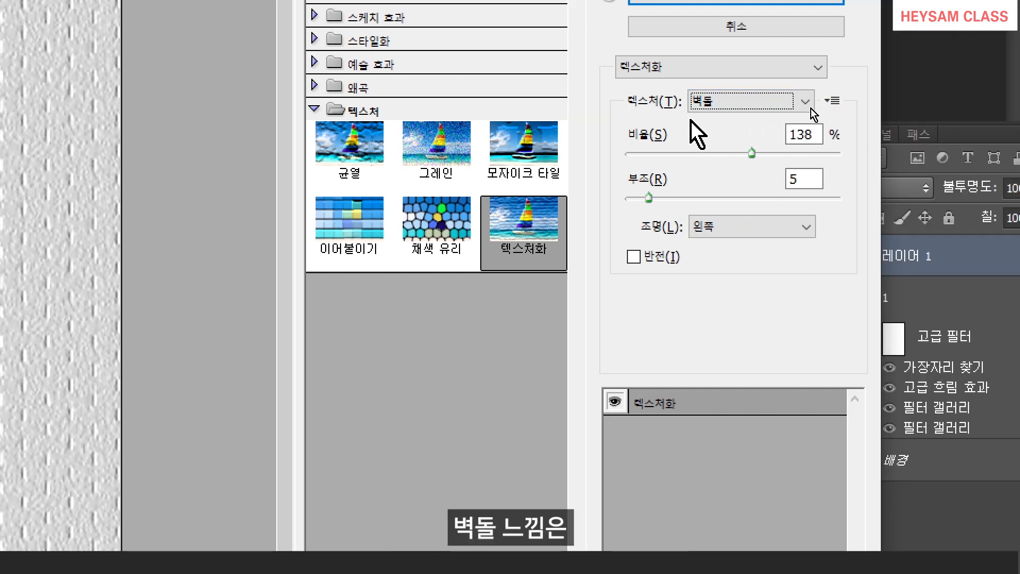
pyautogui.click(719, 226)
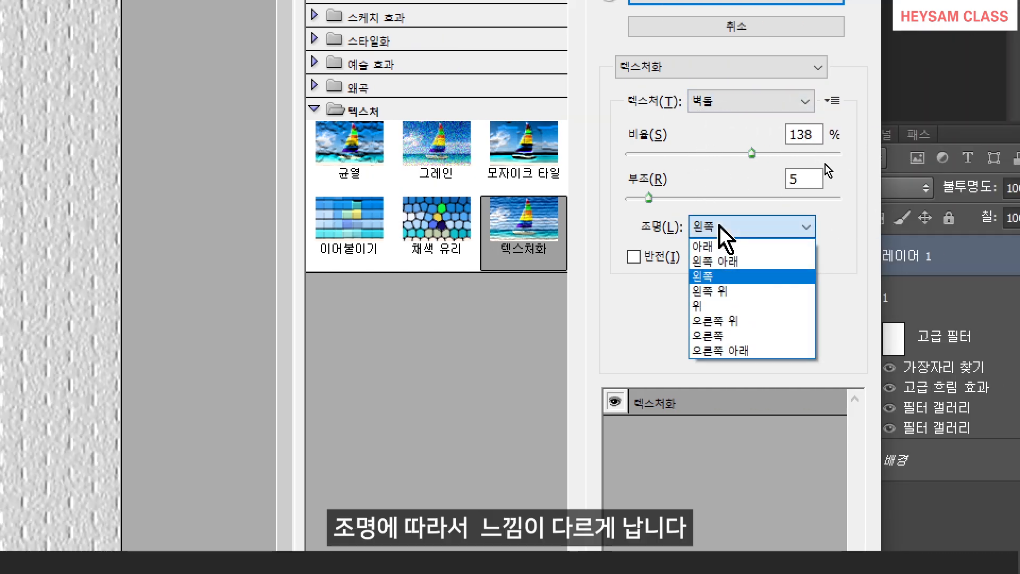
pyautogui.click(721, 245)
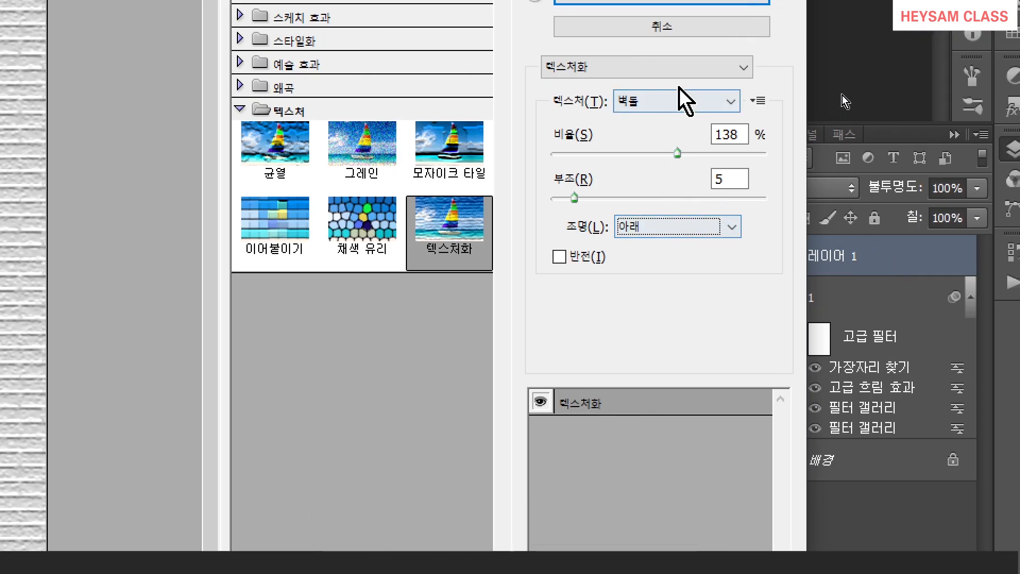
# Compare the Burlap and Sandstone textures and choose the Canvas texture.
pyautogui.click(683, 103)
pyautogui.click(664, 137)
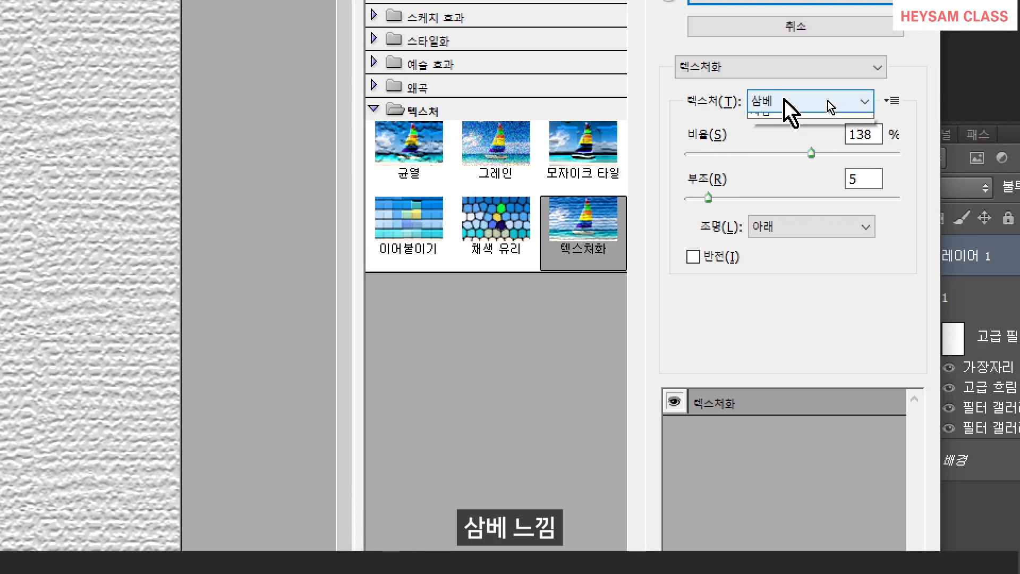
pyautogui.click(828, 101)
pyautogui.click(770, 166)
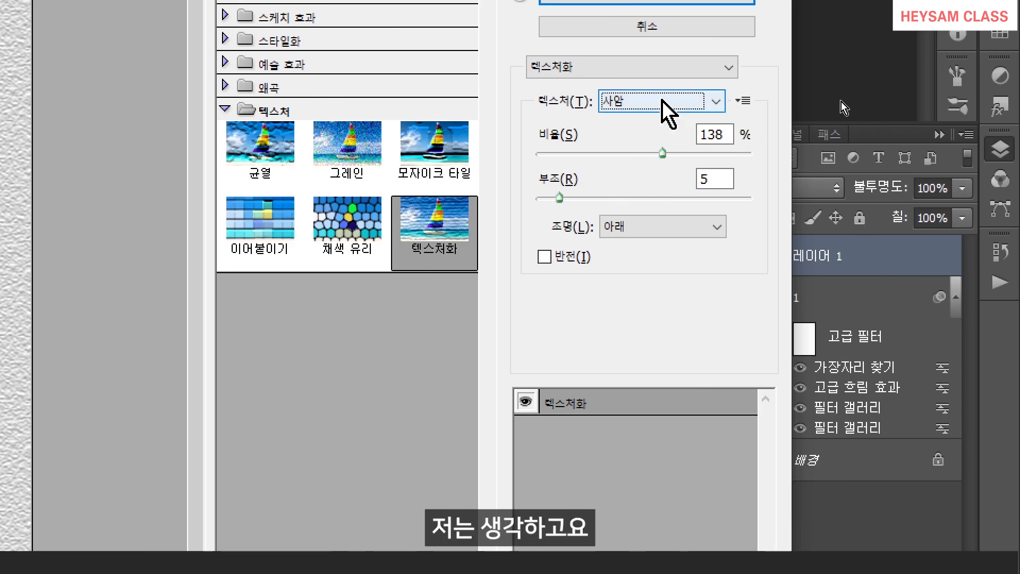
pyautogui.click(663, 101)
pyautogui.click(643, 157)
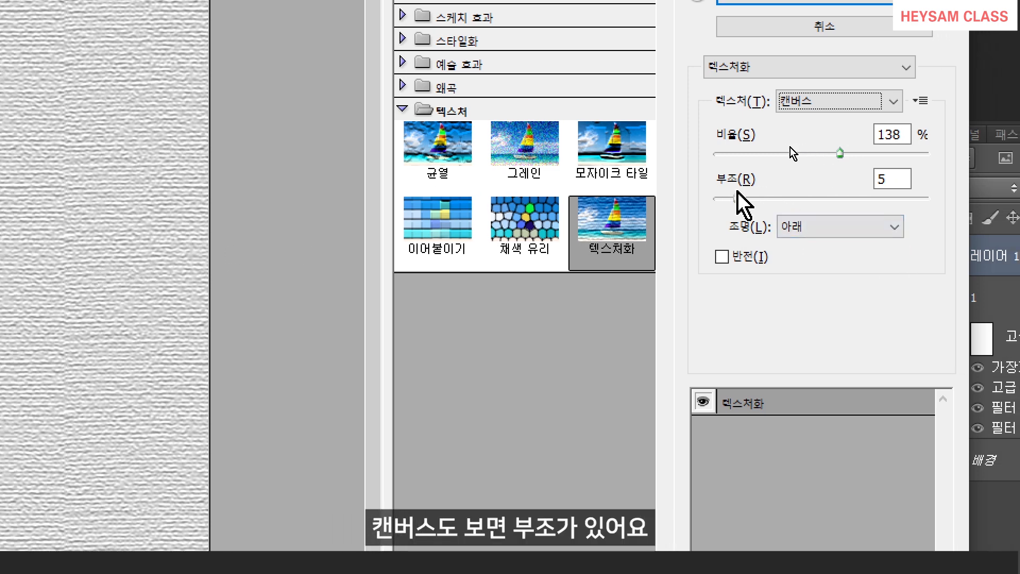
# Try raising the texture relief, then set it back to 5.
pyautogui.press('alt')
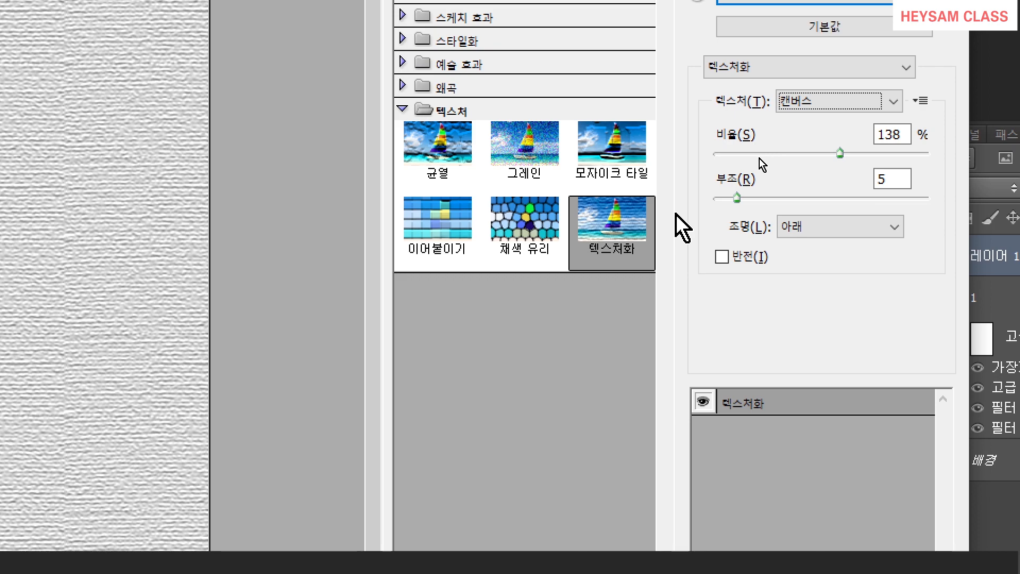
pyautogui.moveTo(738, 199); pyautogui.dragTo(798, 200)
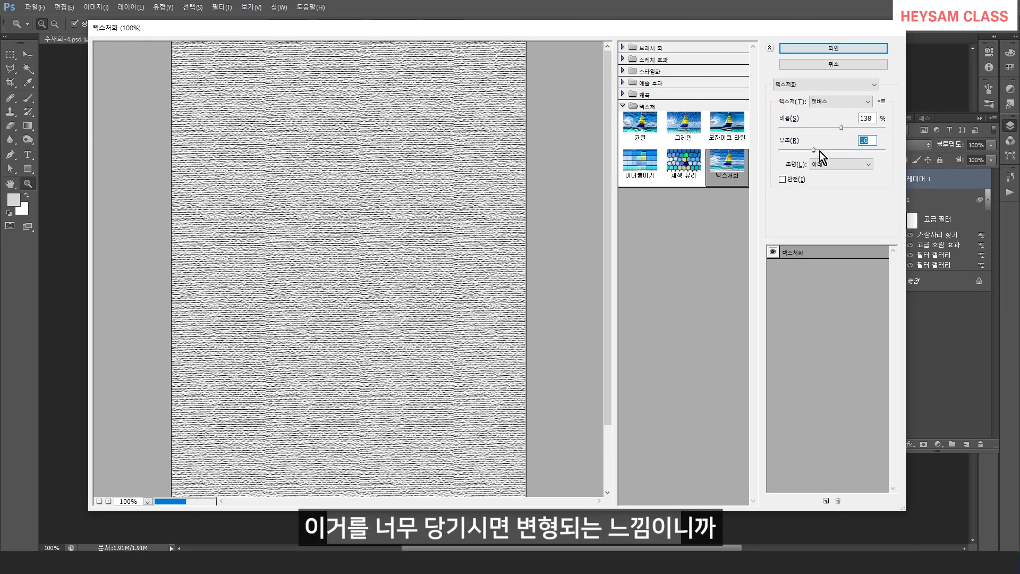
pyautogui.moveTo(831, 151); pyautogui.dragTo(791, 152)
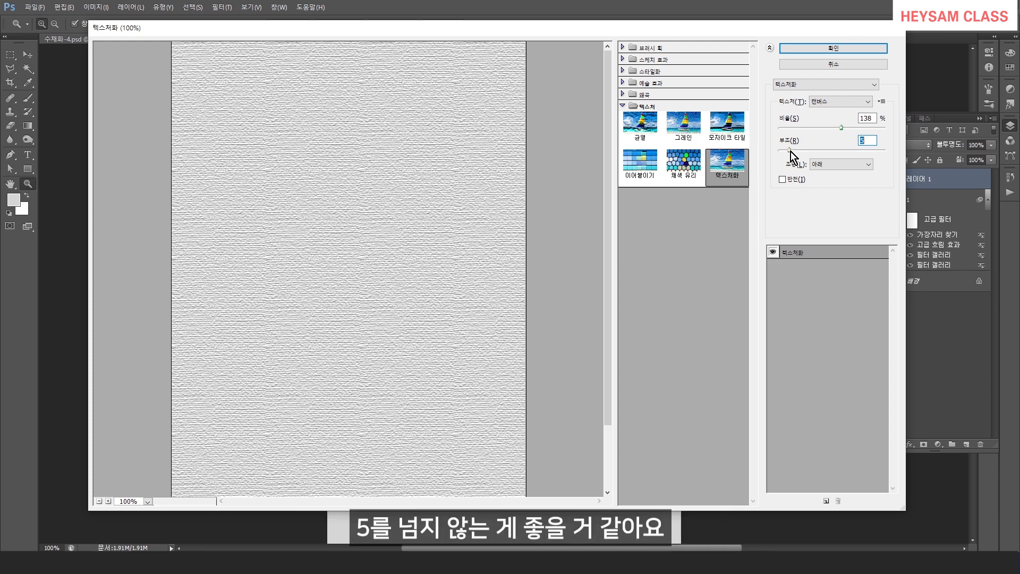
# Lower the texture scale and apply the Texturizer filter.
pyautogui.moveTo(828, 128)
pyautogui.mouseDown()
pyautogui.moveTo(873, 134)
pyautogui.moveTo(821, 135)
pyautogui.mouseUp()
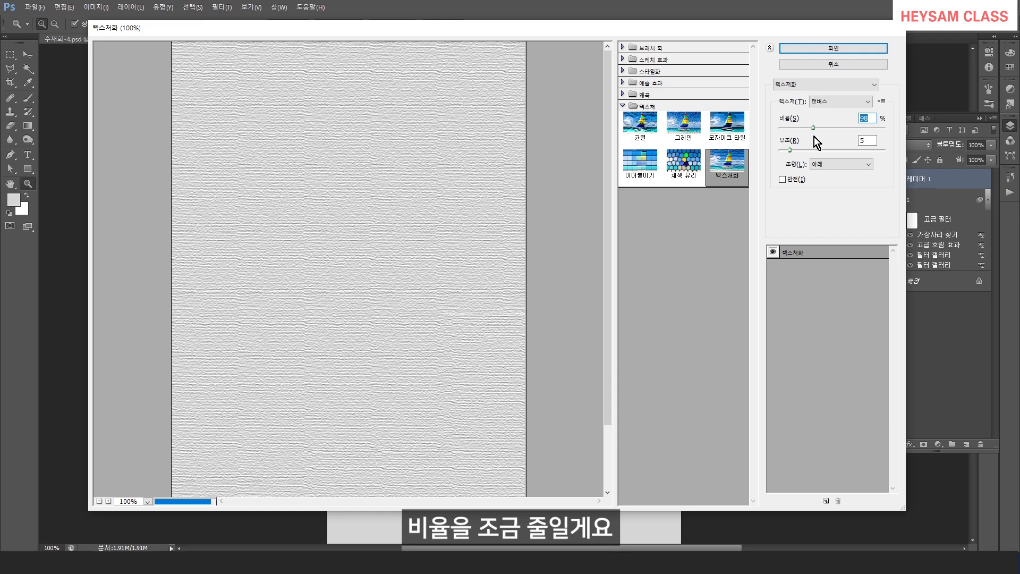
pyautogui.press('Down')
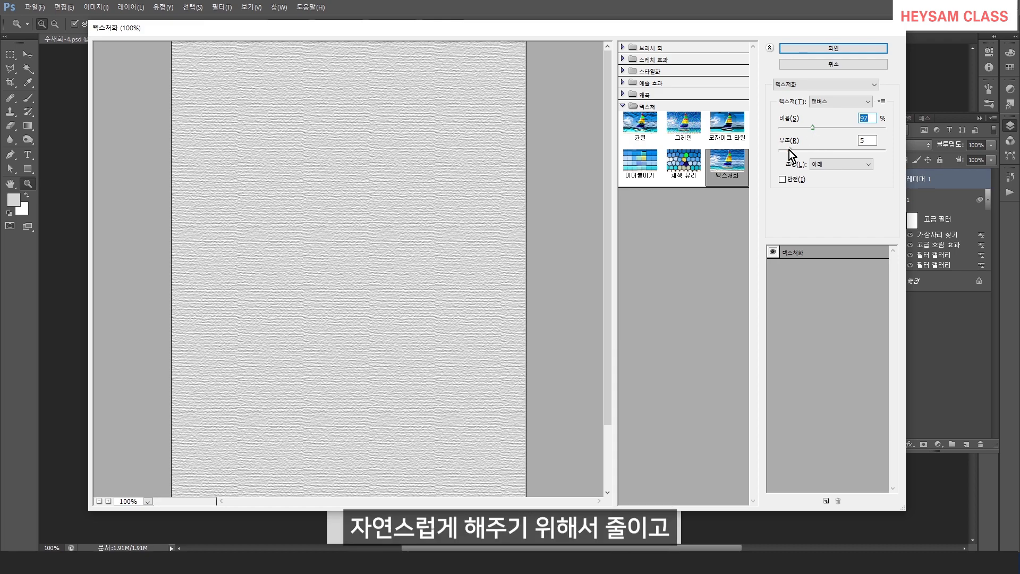
pyautogui.click(836, 48)
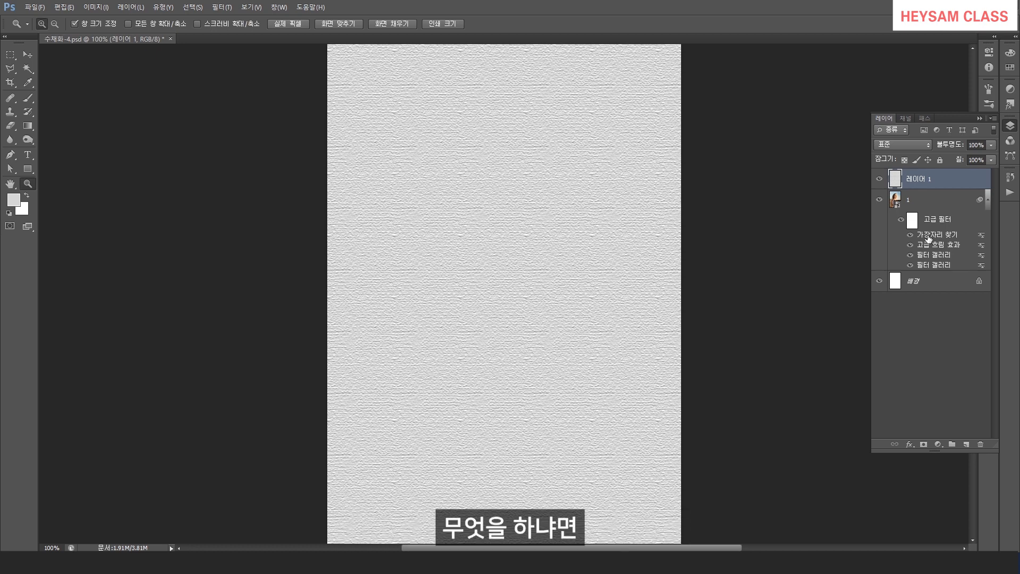
# Add a layer mask to the filtered photo layer and fill the mask with black to hide the photo.
pyautogui.click(939, 207)
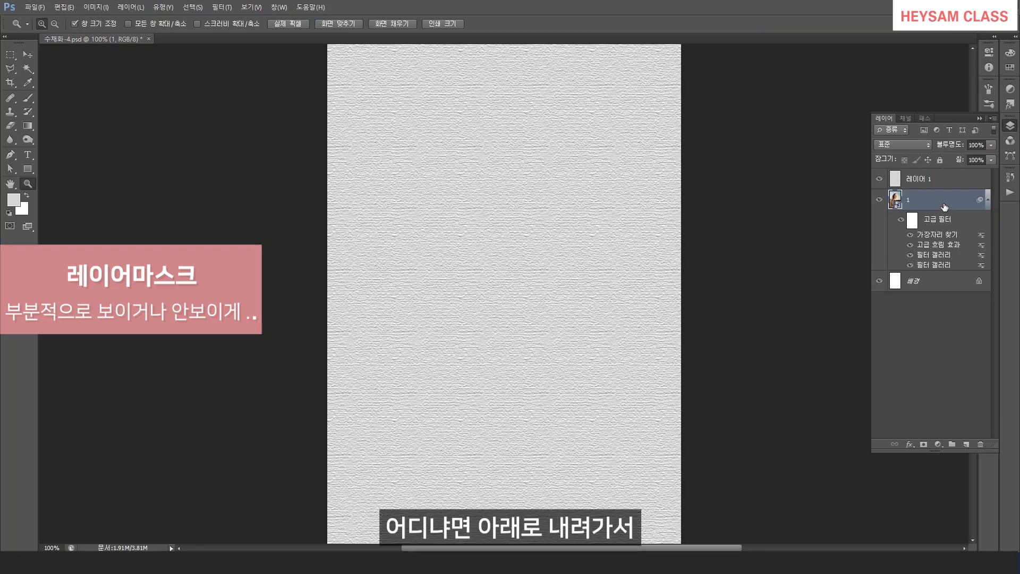
pyautogui.click(923, 445)
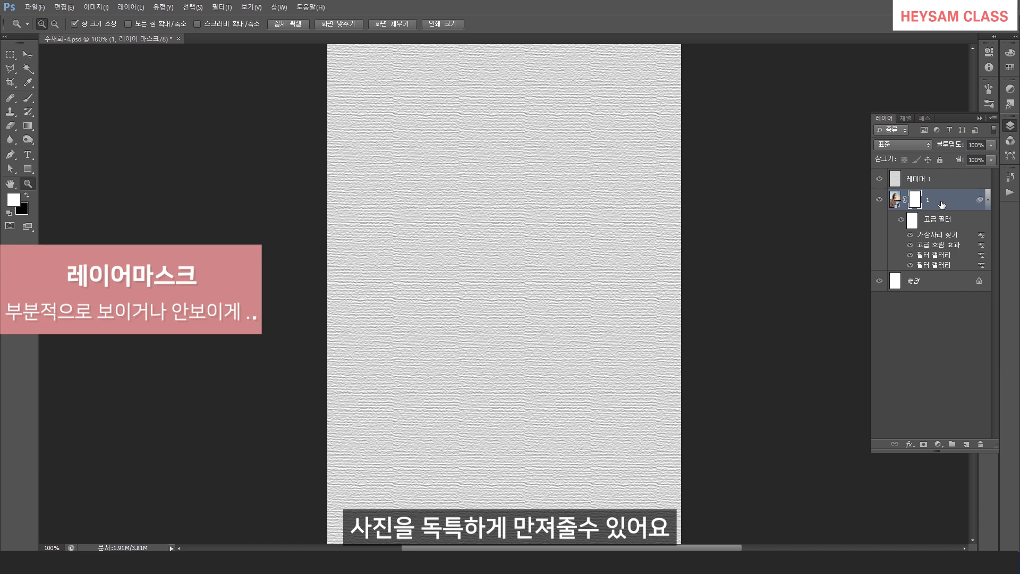
pyautogui.click(27, 195)
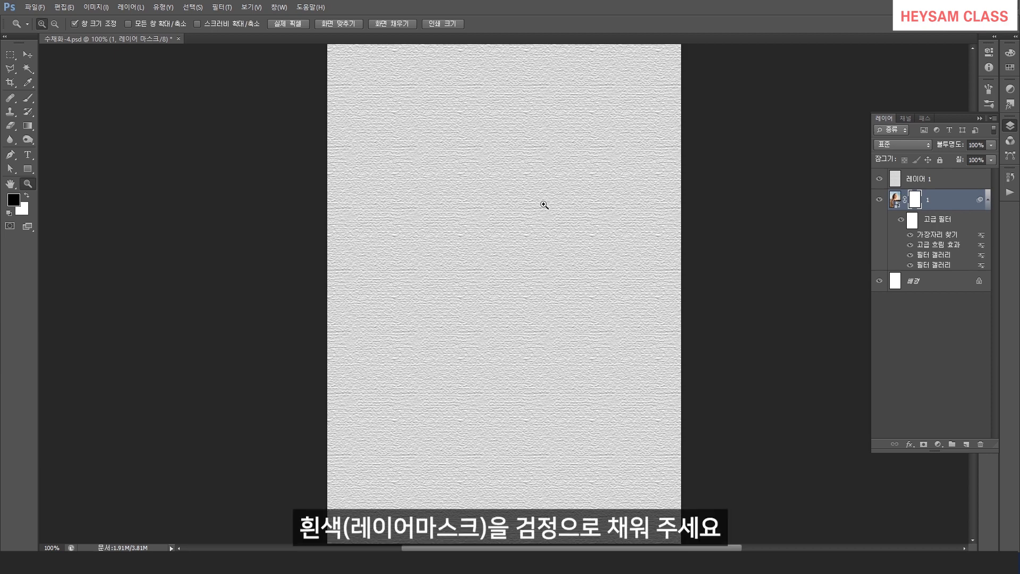
pyautogui.hotkey('alt', 'Delete')
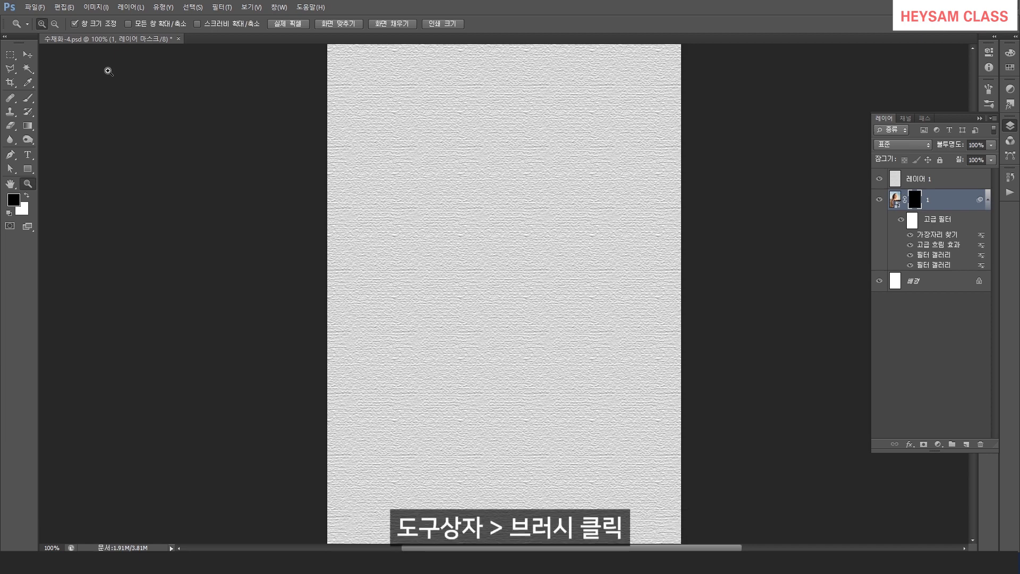
# Select the Brush tool and load the watercolor brush set into the brush presets.
pyautogui.click(27, 97)
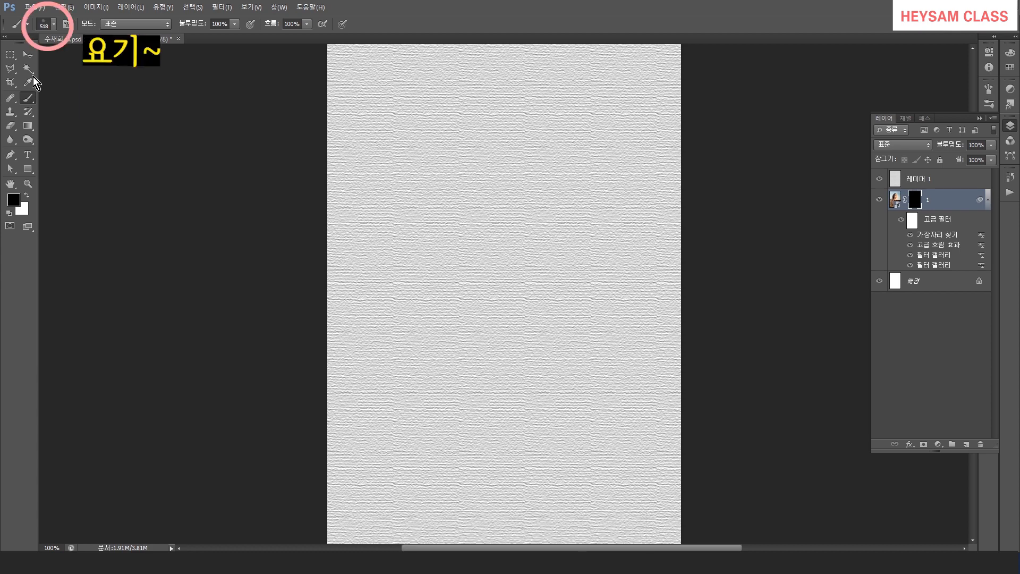
pyautogui.click(53, 25)
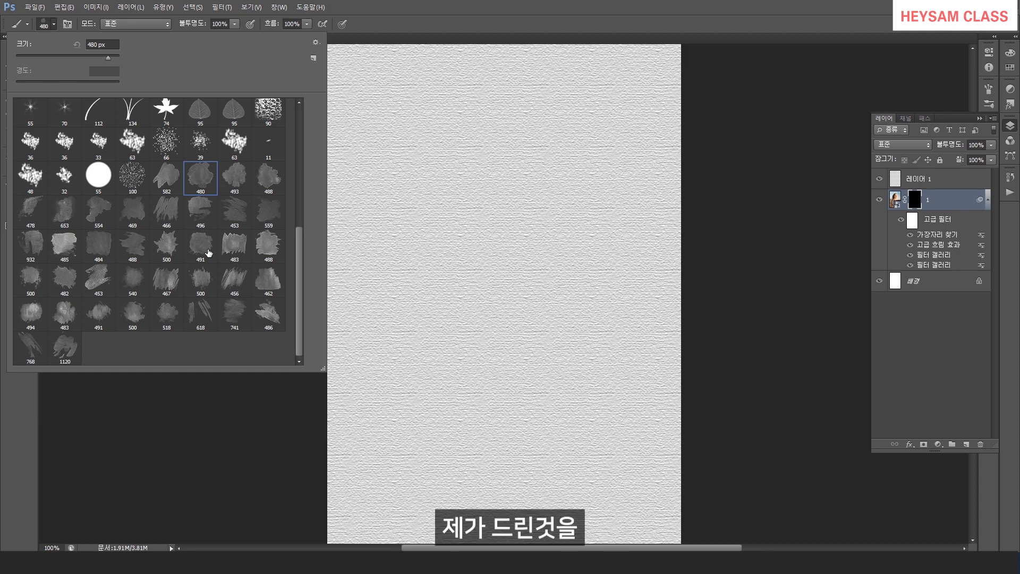
pyautogui.click(316, 42)
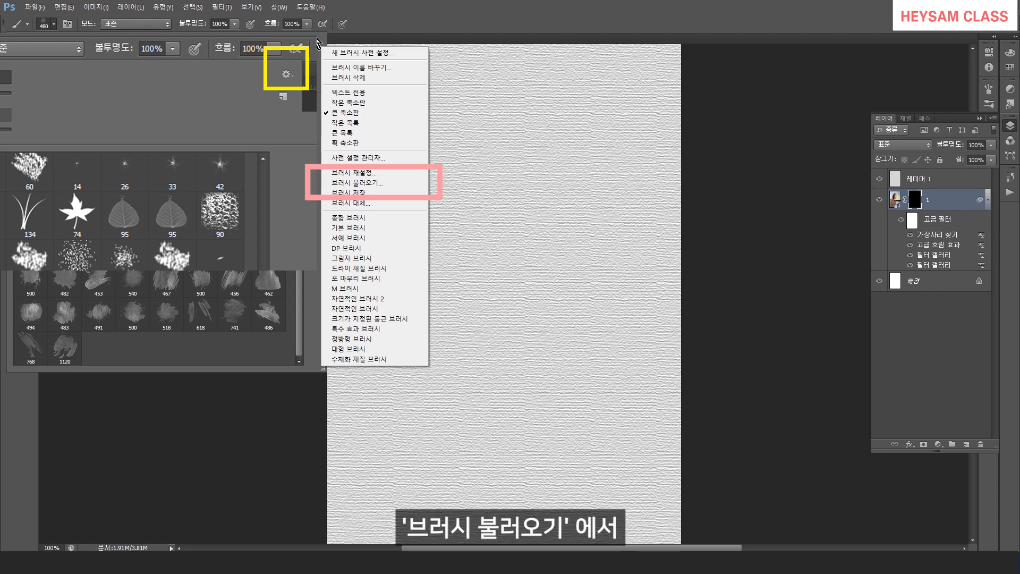
pyautogui.click(357, 182)
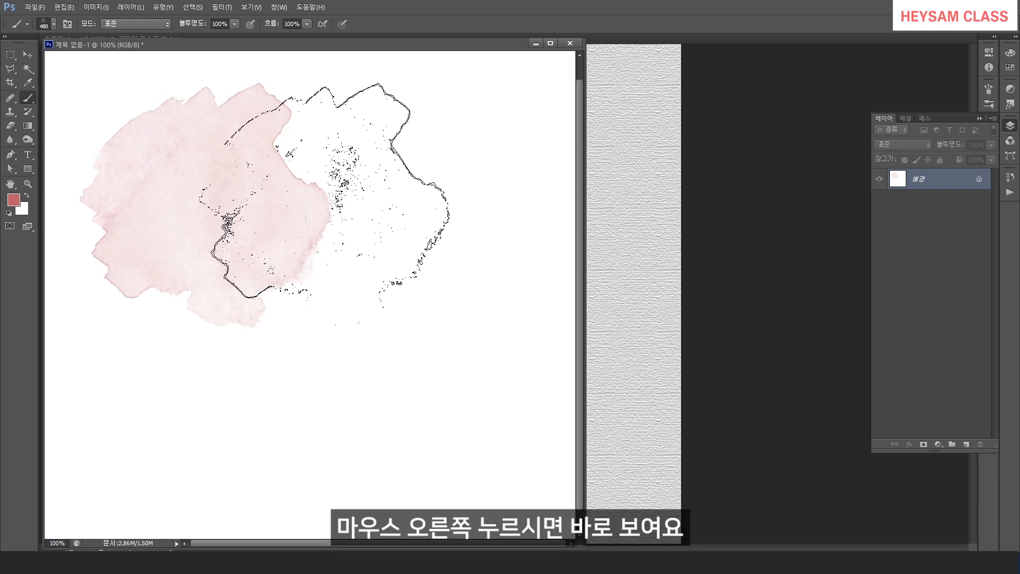
# Try the 582 px and 466 px watercolor brushes by stamping them on a blank test document.
pyautogui.rightClick(327, 197)
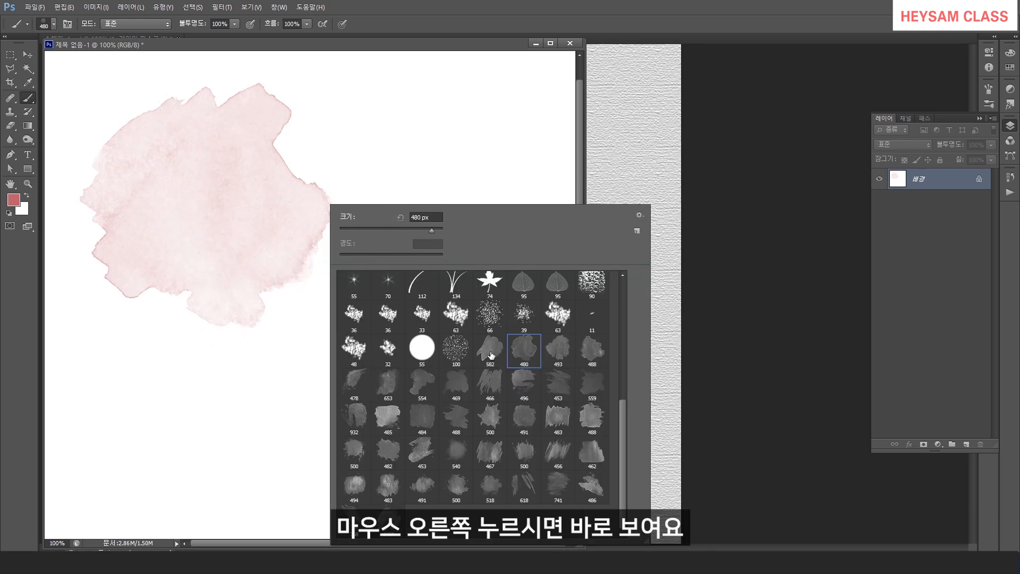
pyautogui.click(492, 355)
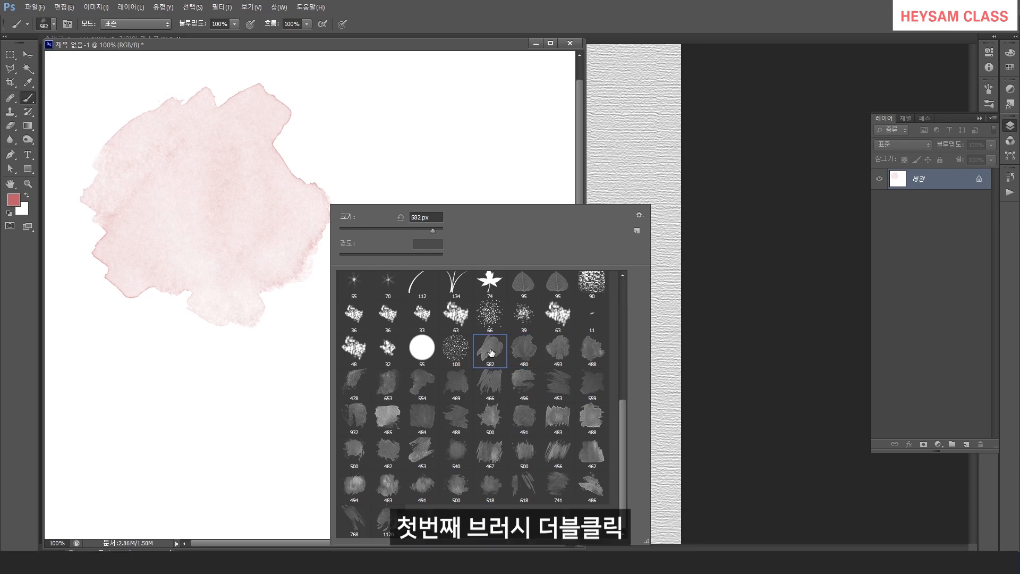
pyautogui.doubleClick(492, 355)
pyautogui.click(417, 270)
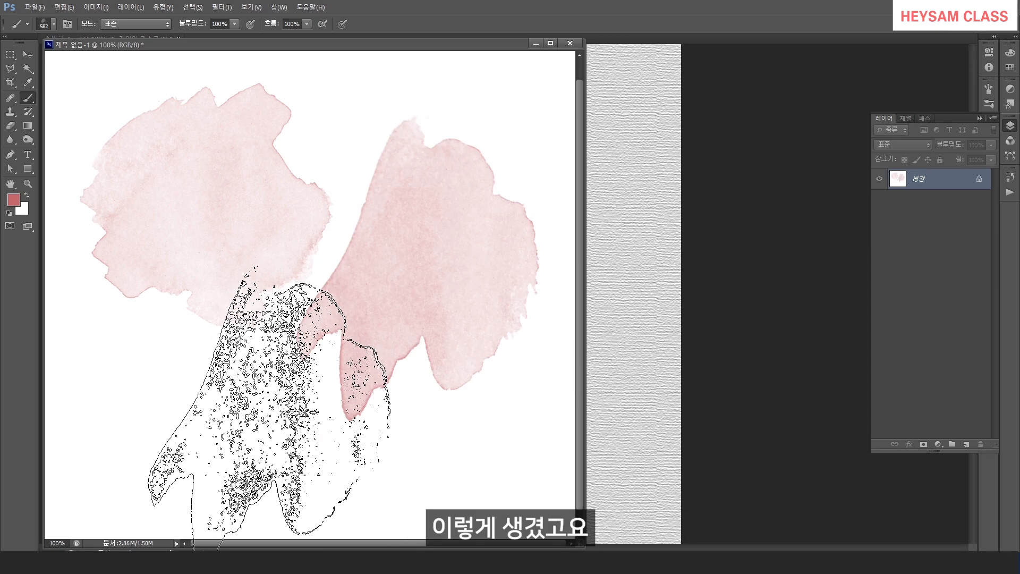
pyautogui.rightClick(357, 218)
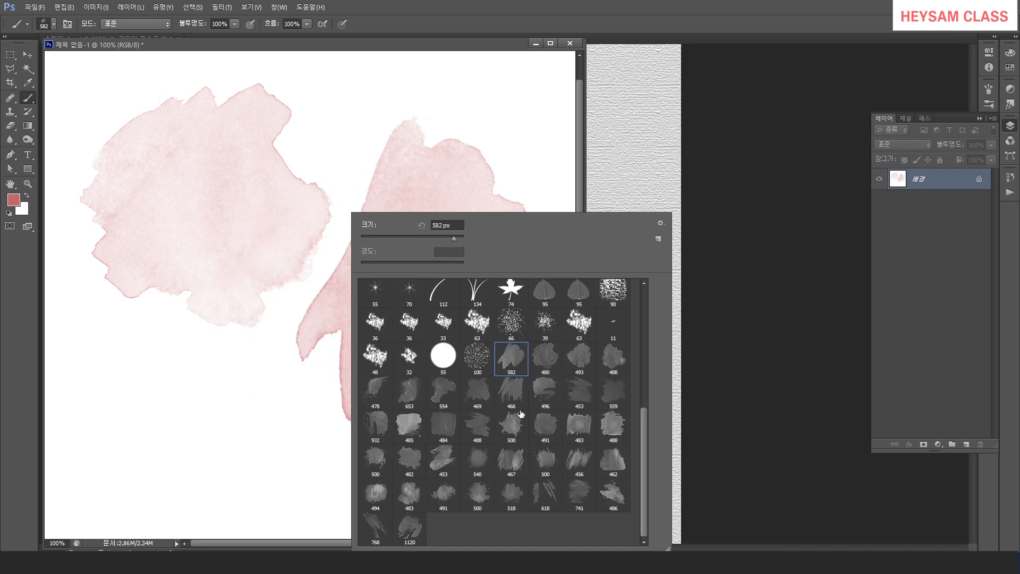
pyautogui.click(511, 396)
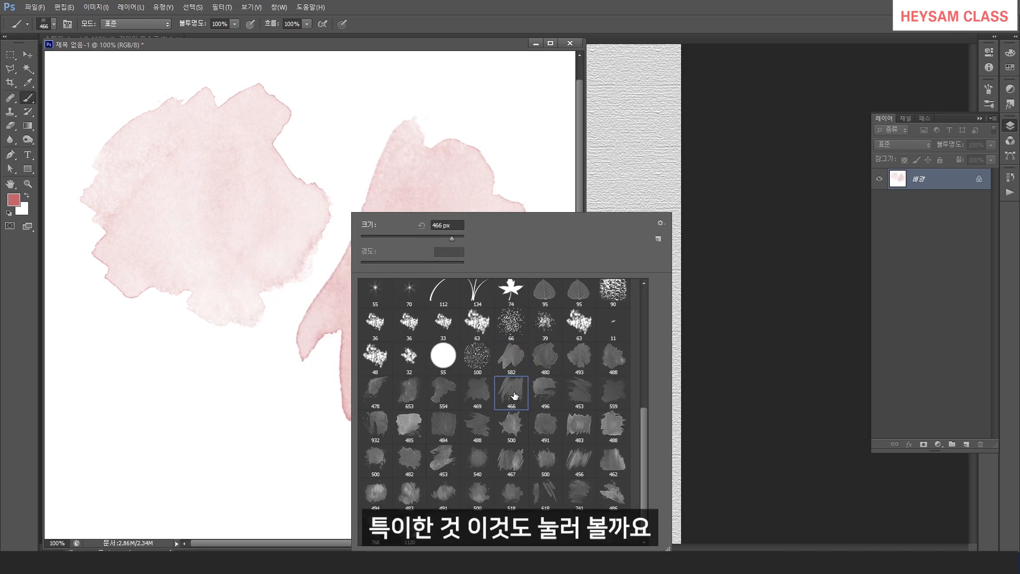
pyautogui.press('Return')
pyautogui.click(199, 431)
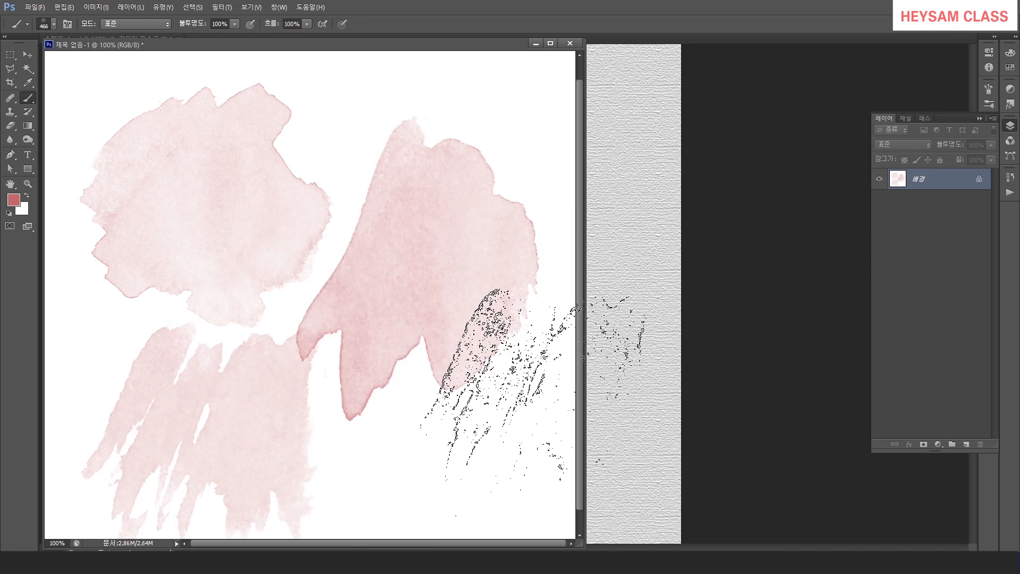
# Switch to the 500 px watercolor brush and stamp it several times across the test document.
pyautogui.rightClick(425, 286)
pyautogui.click(594, 432)
pyautogui.press('Return')
pyautogui.click(438, 431)
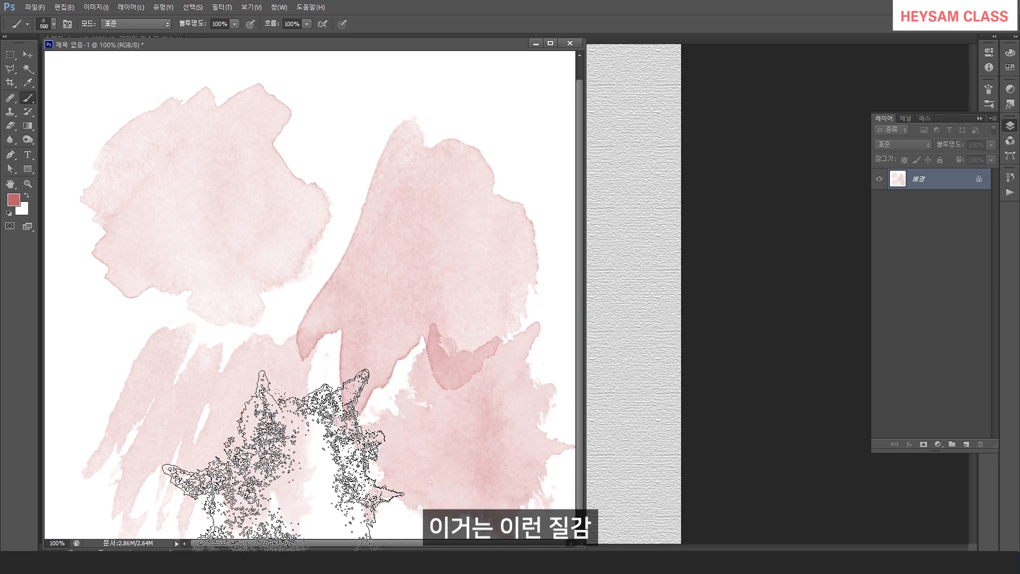
pyautogui.click(316, 300)
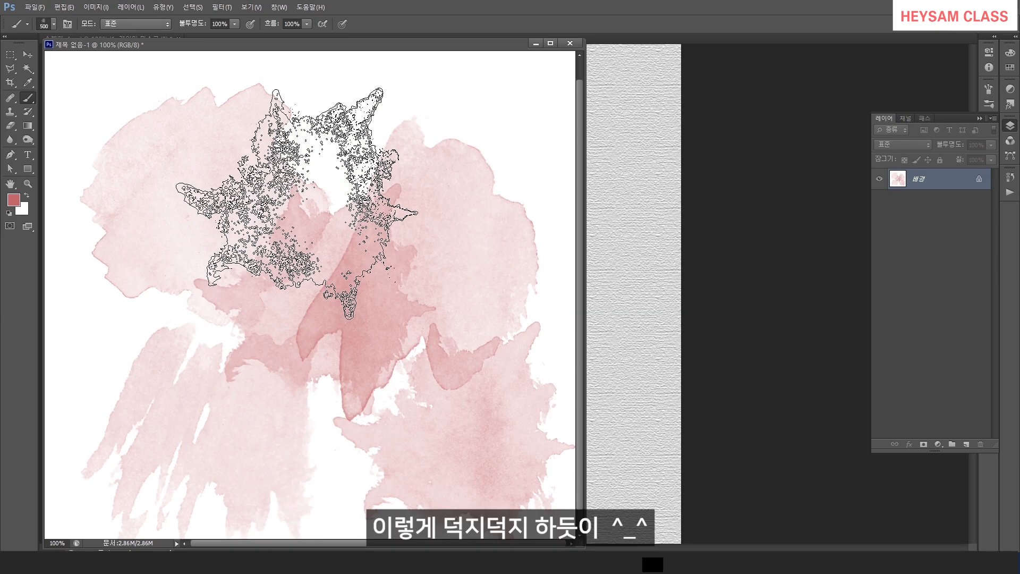
pyautogui.click(295, 184)
pyautogui.click(196, 319)
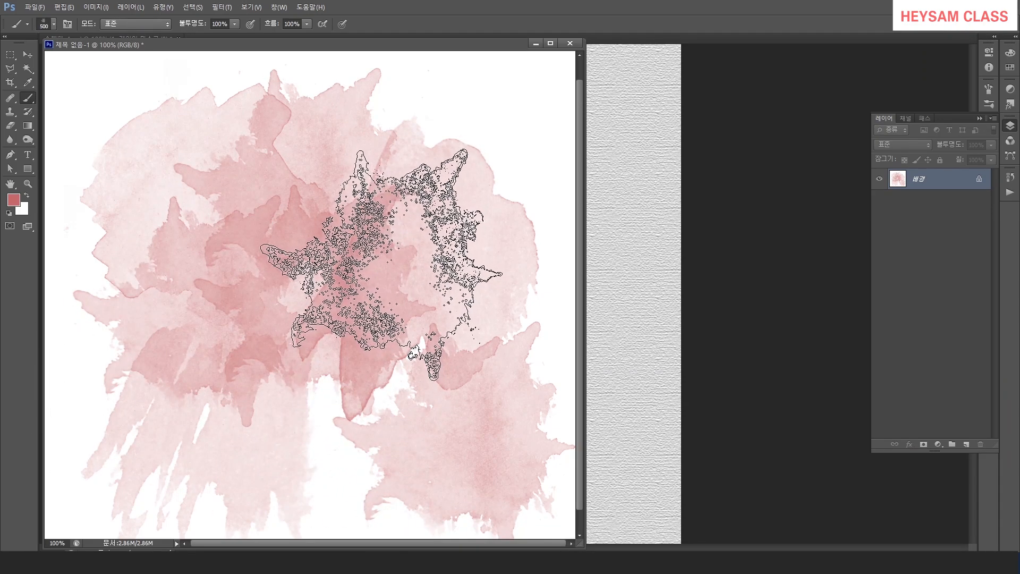
# Try the 488 px watercolor brush with a stamp near the bottom of the test document.
pyautogui.rightClick(349, 280)
pyautogui.click(648, 428)
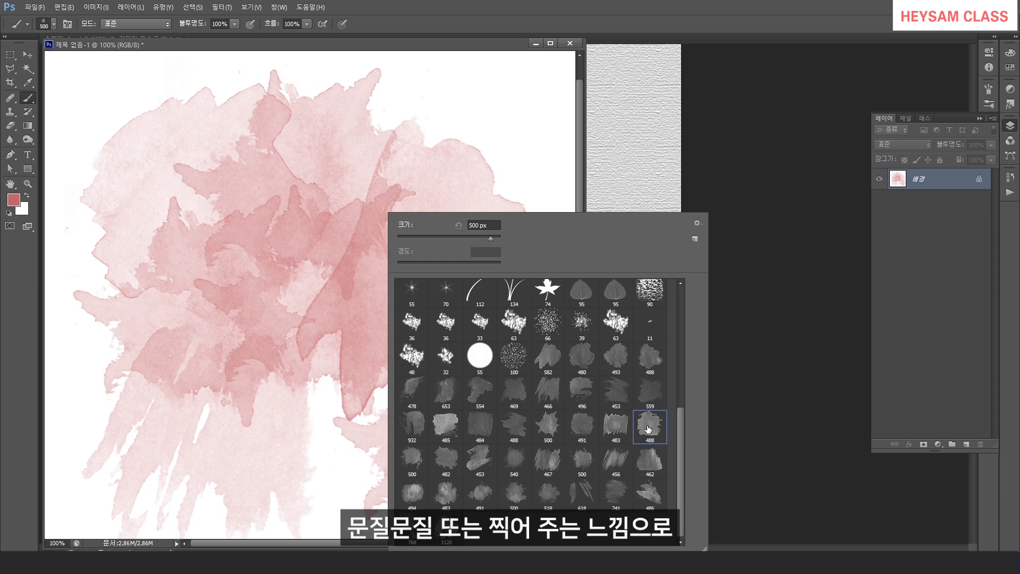
pyautogui.click(299, 402)
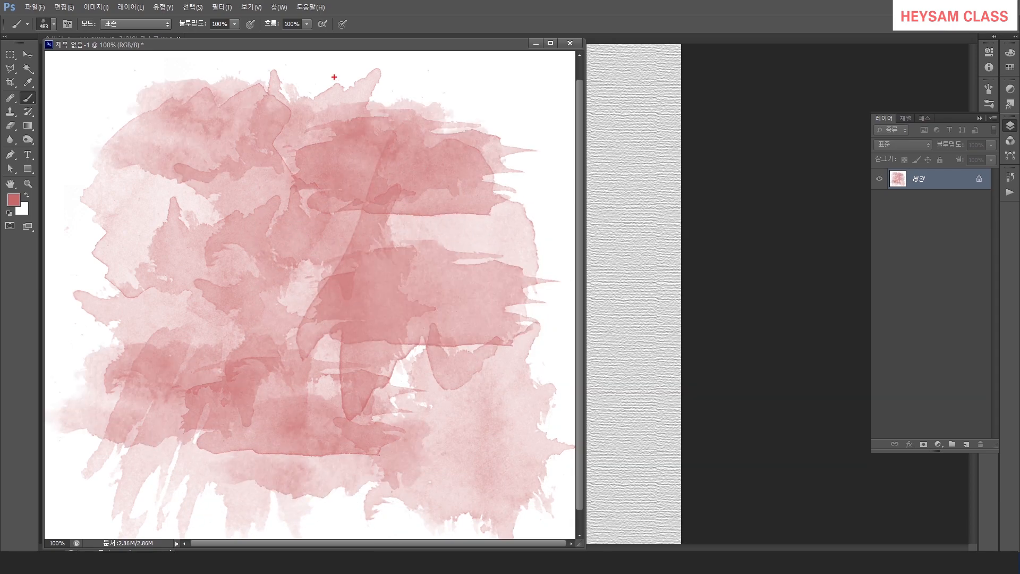
pyautogui.moveTo(334, 77)
pyautogui.mouseDown()
pyautogui.moveTo(475, 183)
pyautogui.moveTo(400, 64)
pyautogui.moveTo(332, 71)
pyautogui.mouseUp()
pyautogui.moveTo(537, 184)
pyautogui.mouseDown()
pyautogui.moveTo(475, 235)
pyautogui.moveTo(489, 306)
pyautogui.moveTo(536, 298)
pyautogui.moveTo(540, 192)
pyautogui.mouseUp()
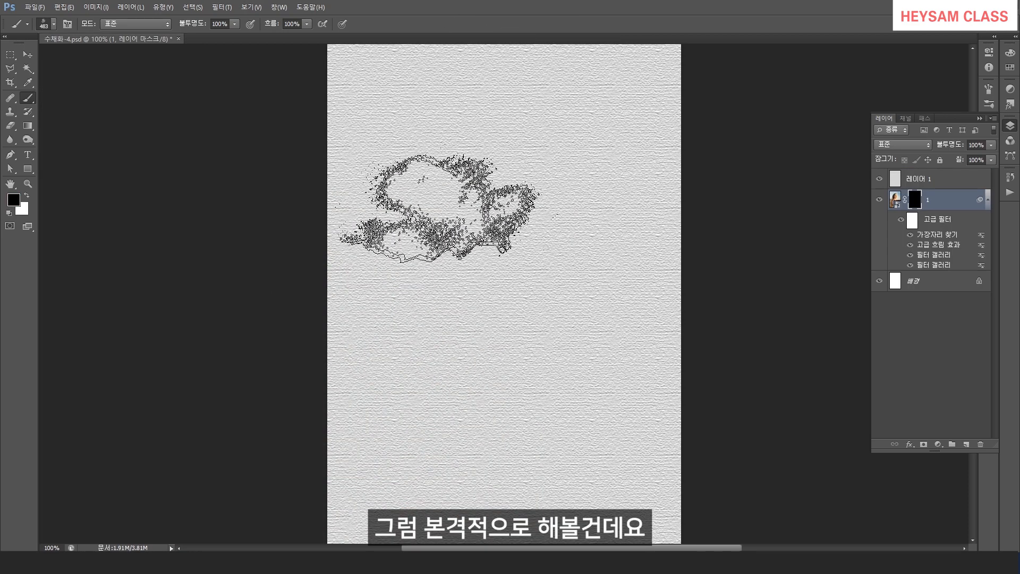
# Set the foreground color to white and stamp one brush mark on the photo's mask at the canvas centre.
pyautogui.click(25, 197)
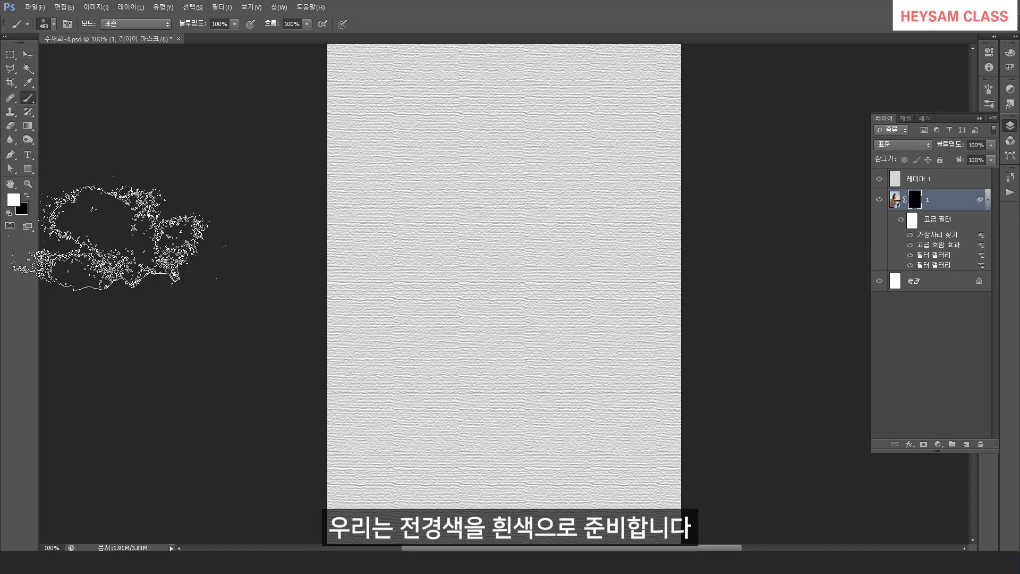
pyautogui.click(493, 235)
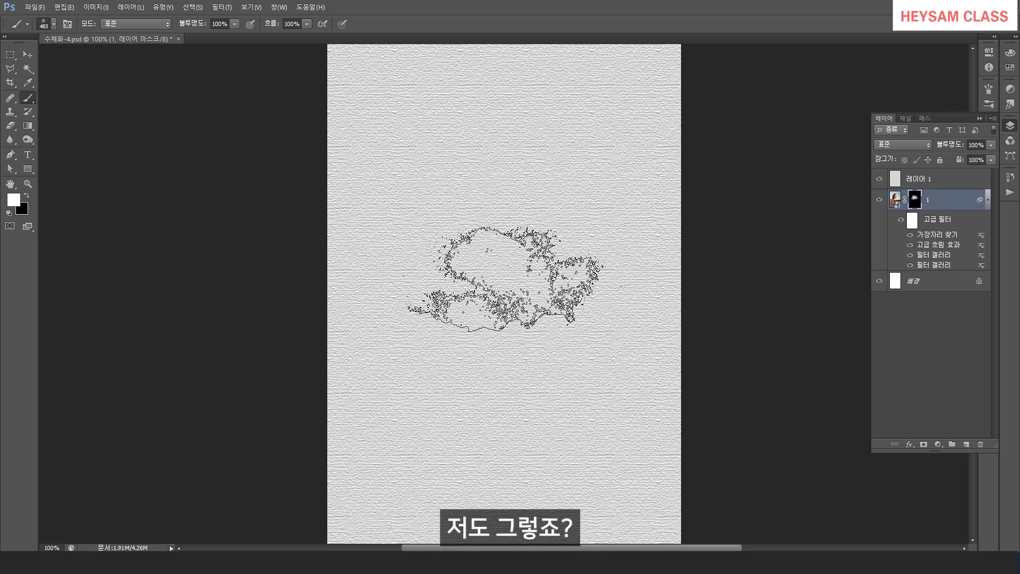
# Set the paper texture layer's blend mode to Multiply.
pyautogui.click(930, 183)
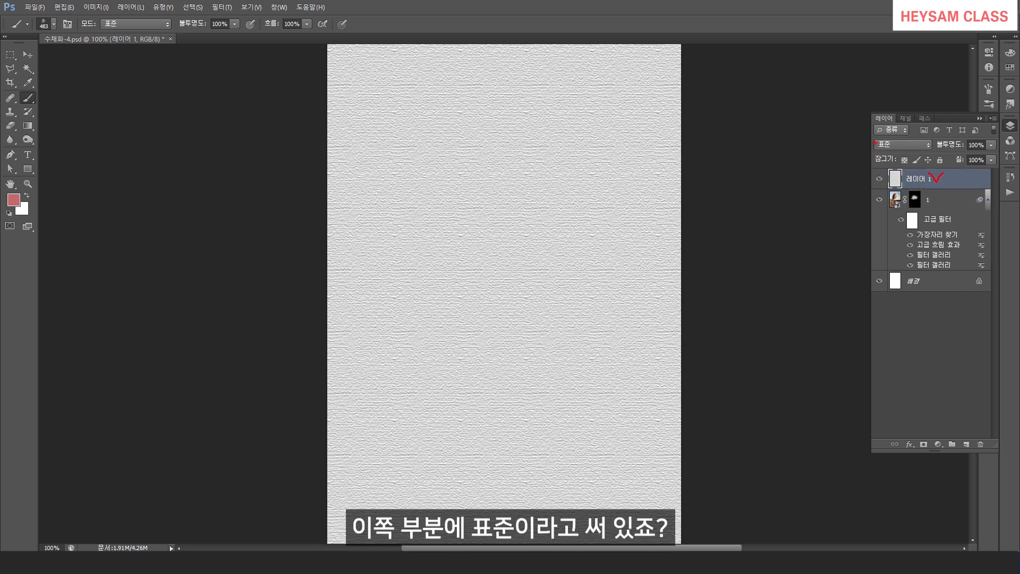
pyautogui.moveTo(859, 132); pyautogui.dragTo(931, 158)
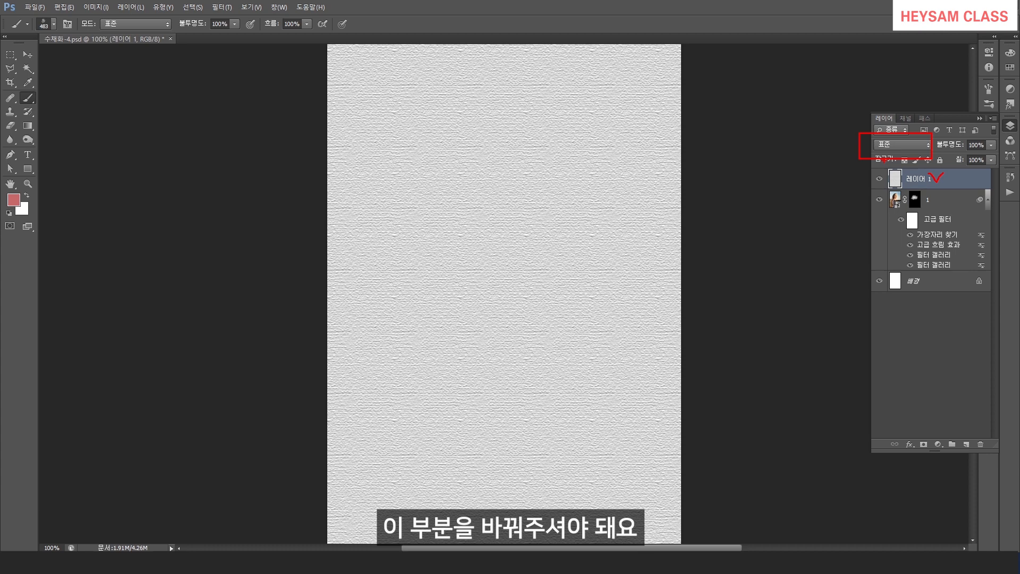
pyautogui.click(904, 143)
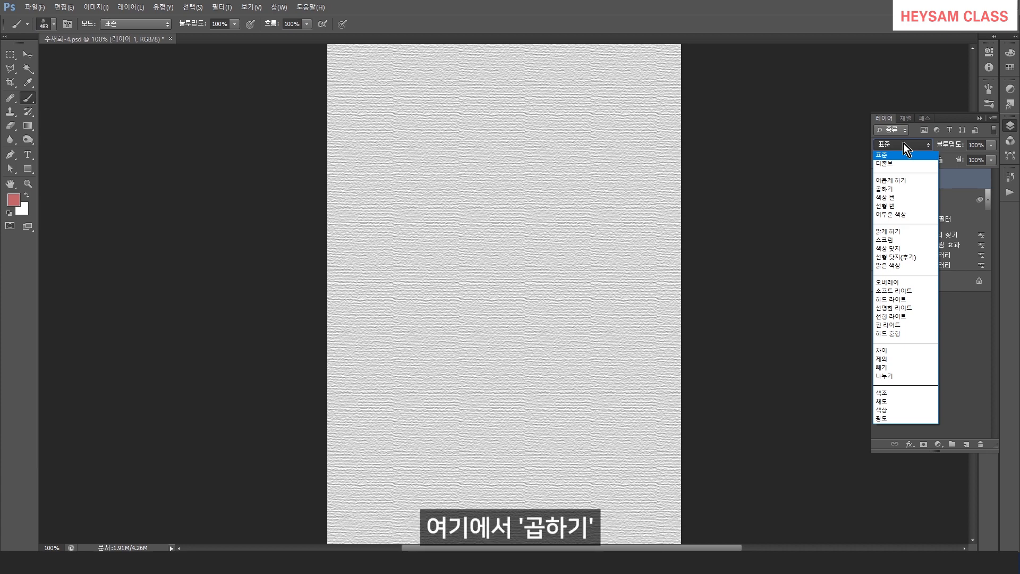
pyautogui.click(891, 189)
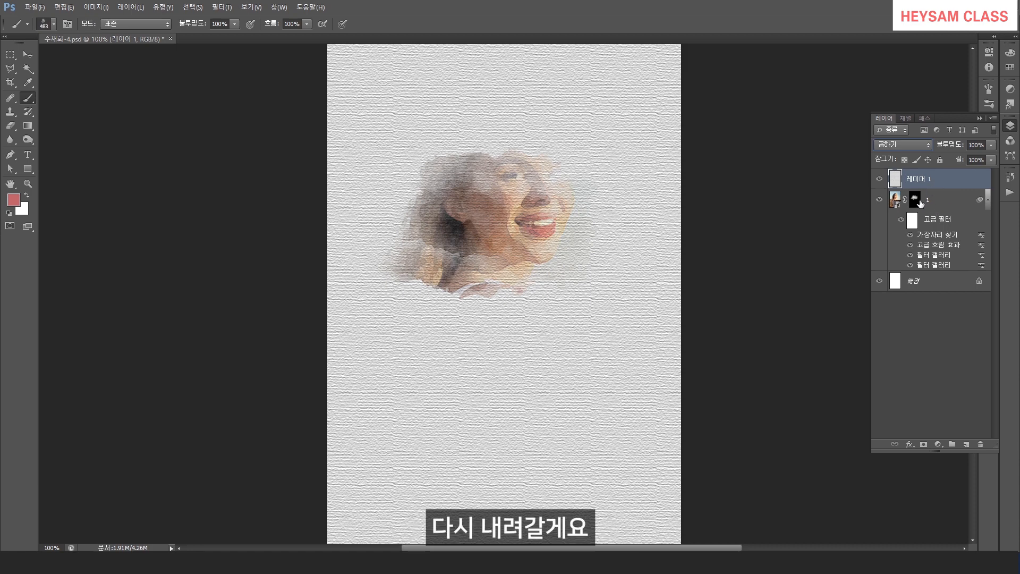
# Select the photo layer's mask and stamp the 582 px watercolor brush in white over the lower portrait.
pyautogui.click(941, 204)
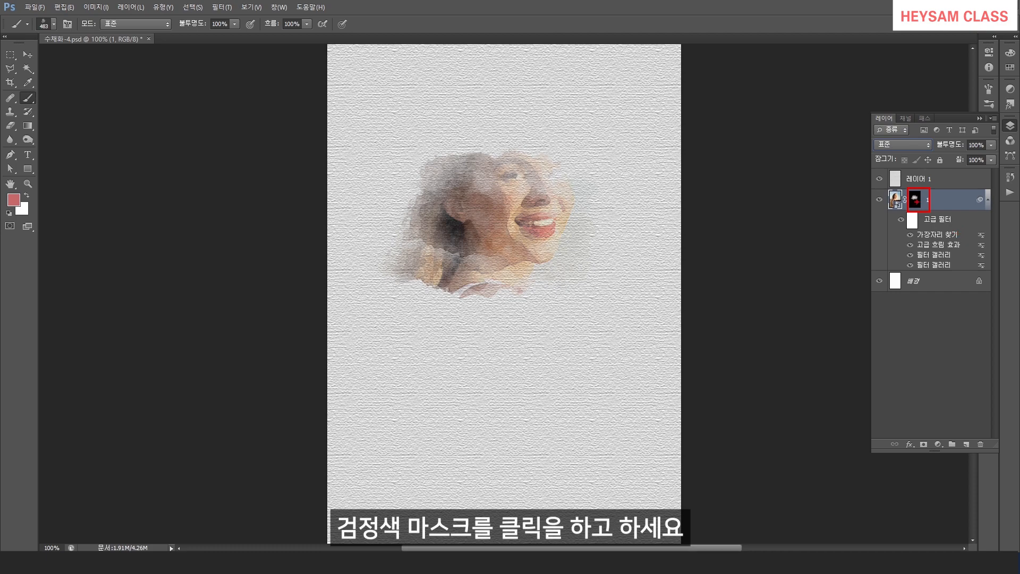
pyautogui.click(915, 200)
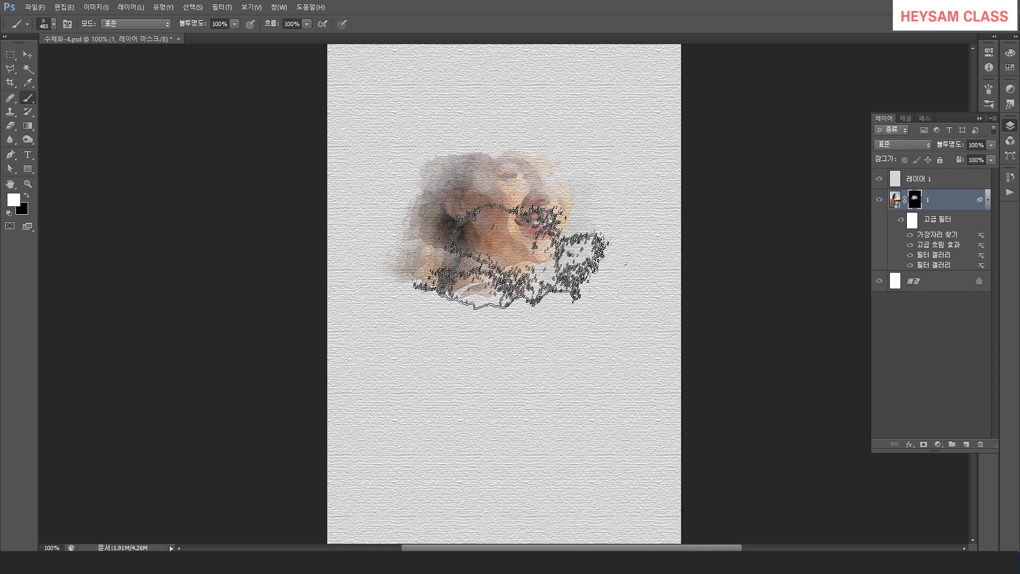
pyautogui.rightClick(490, 258)
pyautogui.click(656, 361)
pyautogui.press('Return')
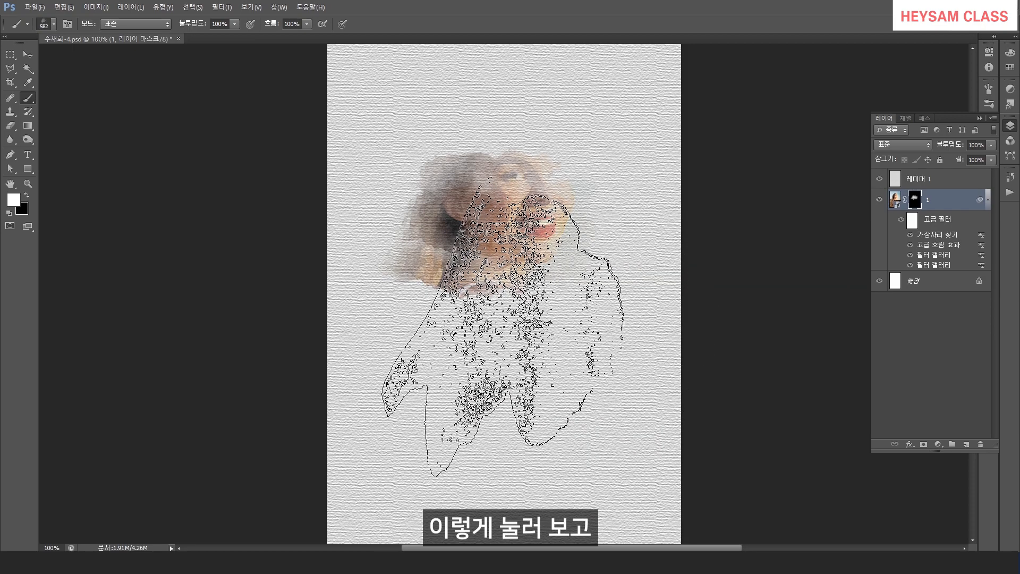
pyautogui.click(502, 330)
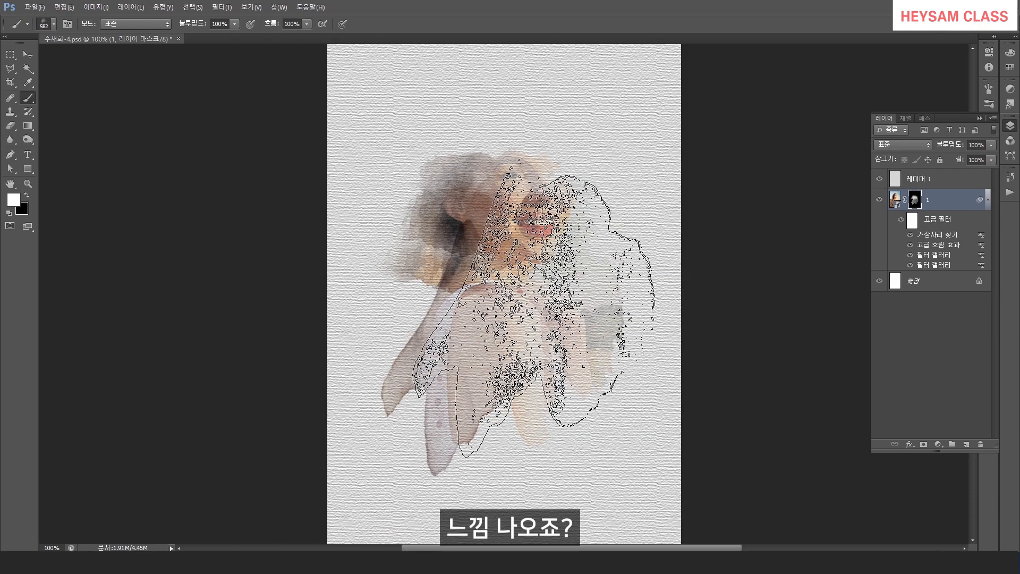
# Switch to the 480 px watercolor brush and stamp it over the face to reveal more of the photo.
pyautogui.rightClick(547, 309)
pyautogui.click(732, 357)
pyautogui.press('Return')
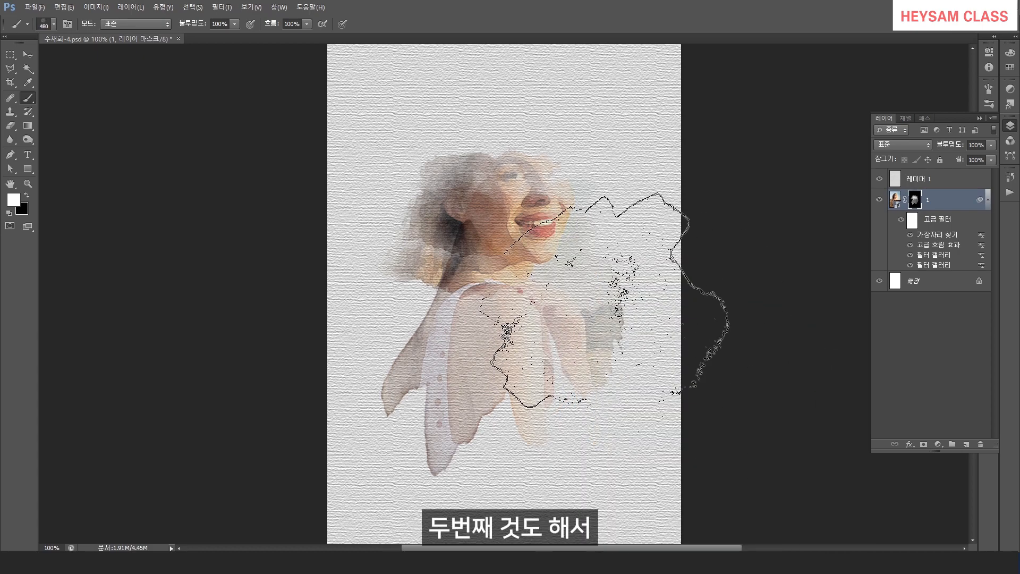
pyautogui.click(499, 218)
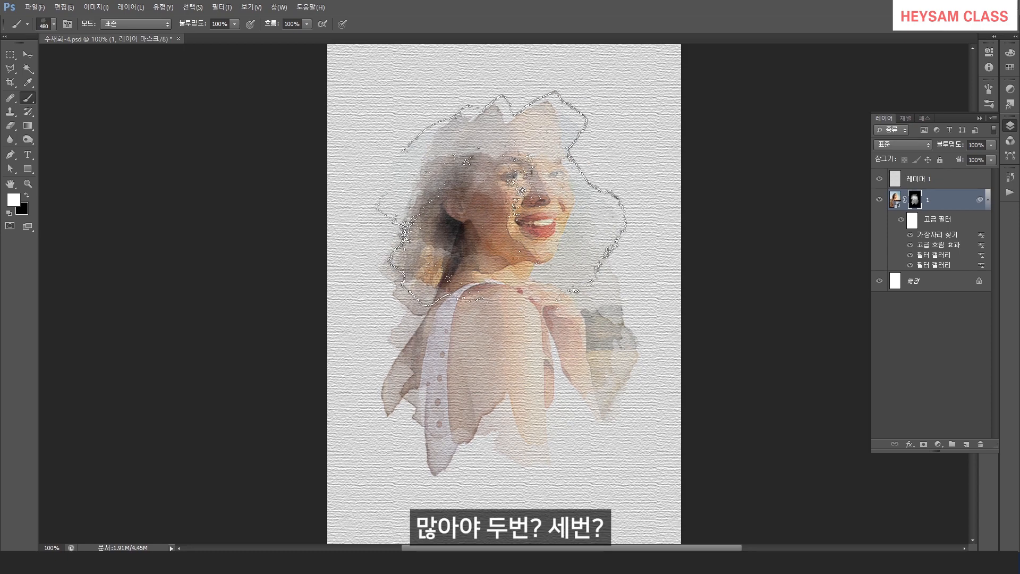
# Switch to the 500 px watercolor brush and stamp white on the photo's mask around the face, hair and shoulder.
pyautogui.rightClick(513, 213)
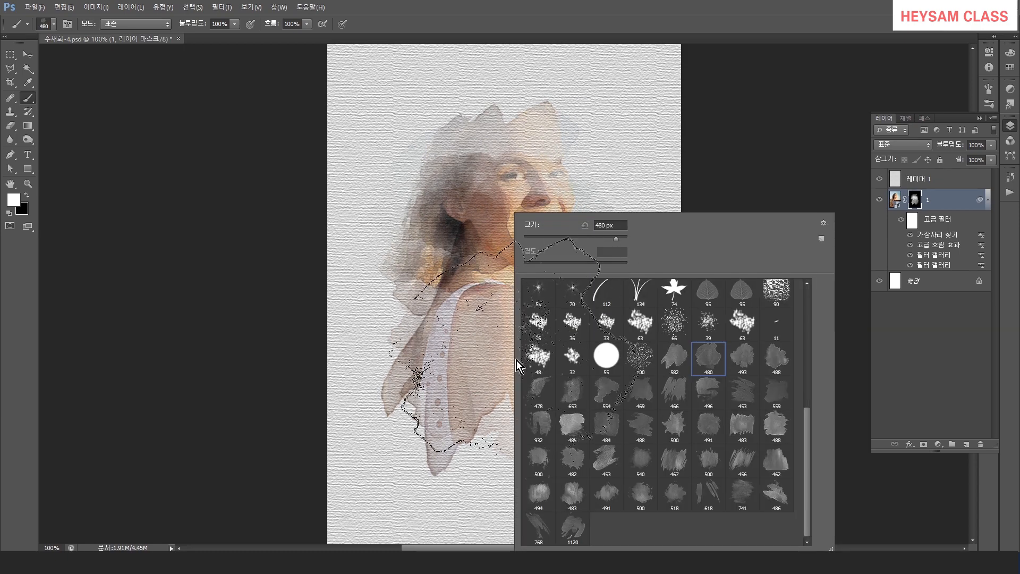
pyautogui.click(743, 359)
pyautogui.doubleClick(776, 359)
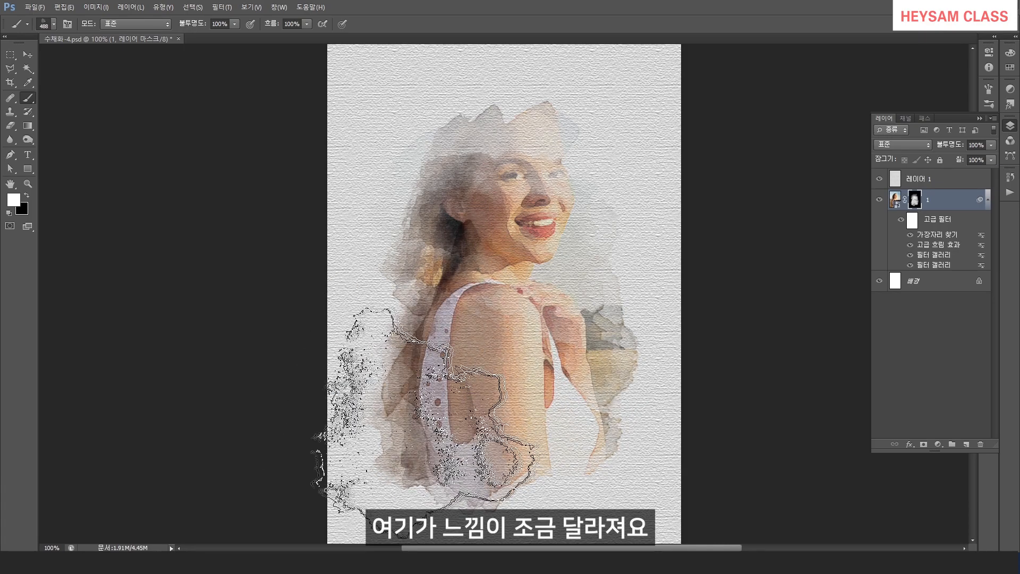
pyautogui.rightClick(525, 335)
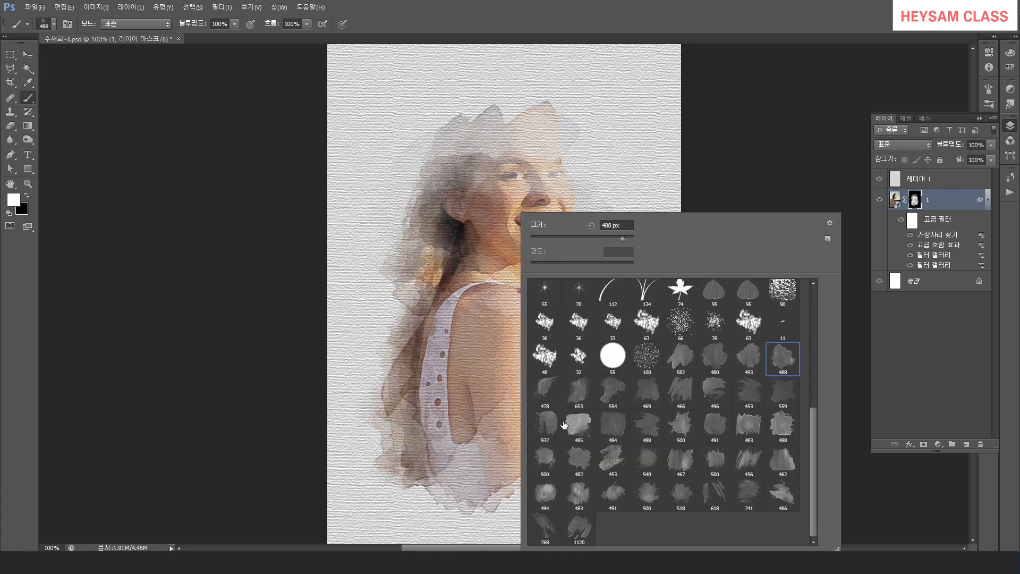
pyautogui.click(683, 429)
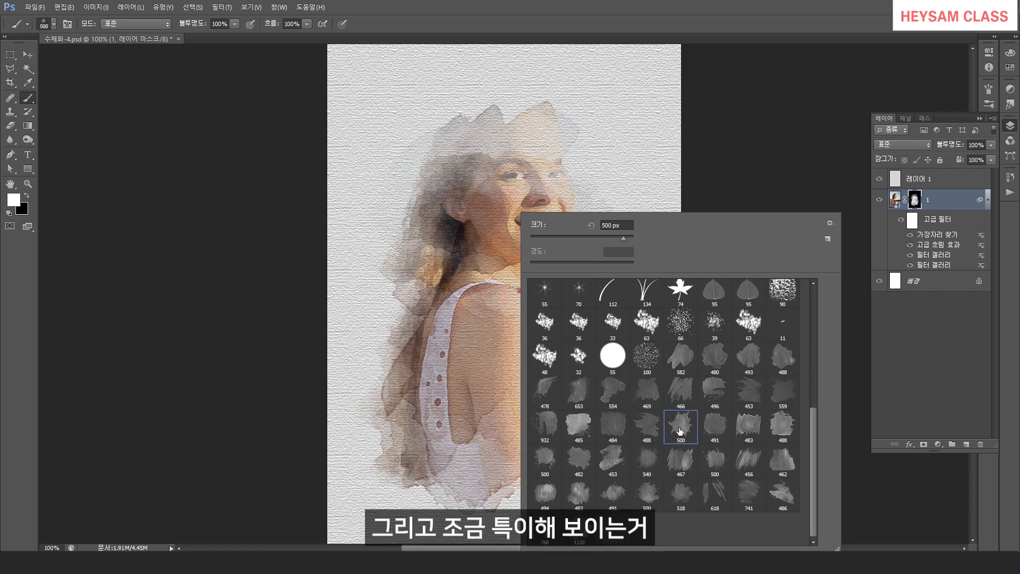
pyautogui.press('Return')
pyautogui.click(536, 232)
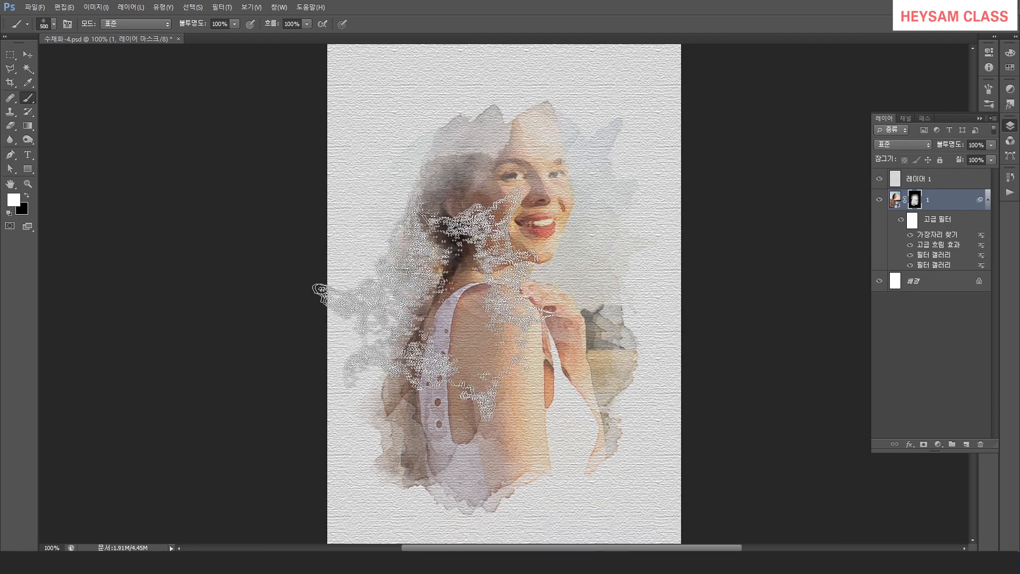
pyautogui.click(452, 312)
pyautogui.click(574, 362)
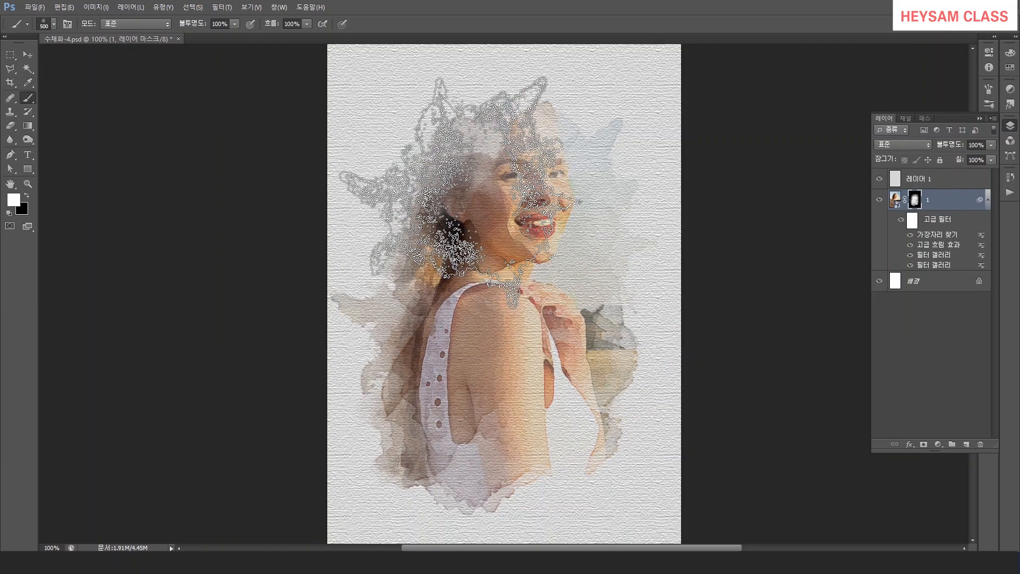
# Pick other large watercolor brushes and stamp more white marks over the hair and face on the mask.
pyautogui.rightClick(534, 334)
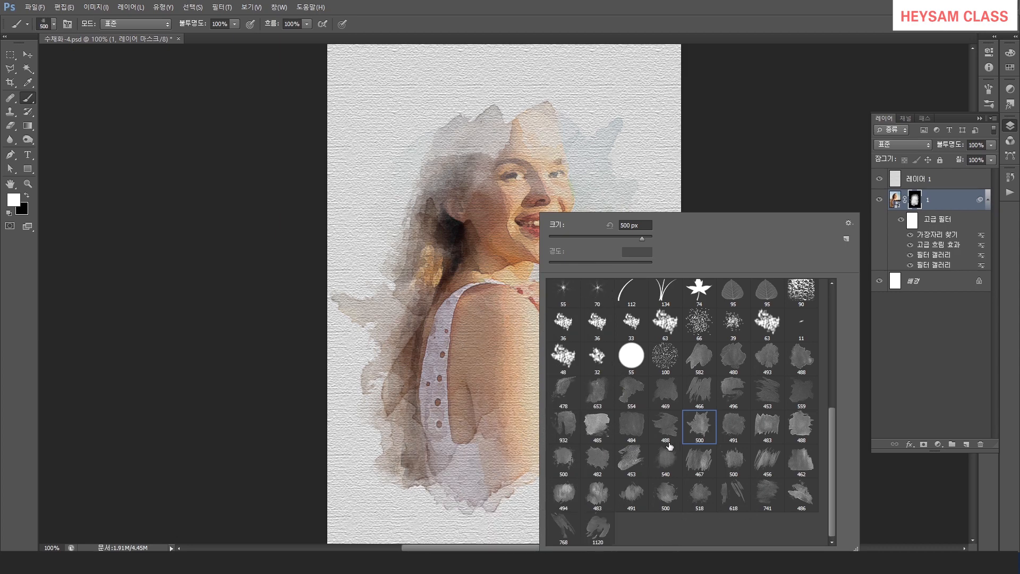
pyautogui.doubleClick(665, 425)
pyautogui.click(480, 143)
pyautogui.rightClick(541, 311)
pyautogui.doubleClick(769, 427)
pyautogui.click(502, 453)
pyautogui.click(515, 455)
pyautogui.click(504, 141)
# Stamp additional watercolor brush marks on the mask, then undo the last stamp.
pyautogui.rightClick(531, 327)
pyautogui.doubleClick(728, 448)
pyautogui.click(514, 146)
pyautogui.rightClick(535, 311)
pyautogui.doubleClick(663, 499)
pyautogui.click(470, 101)
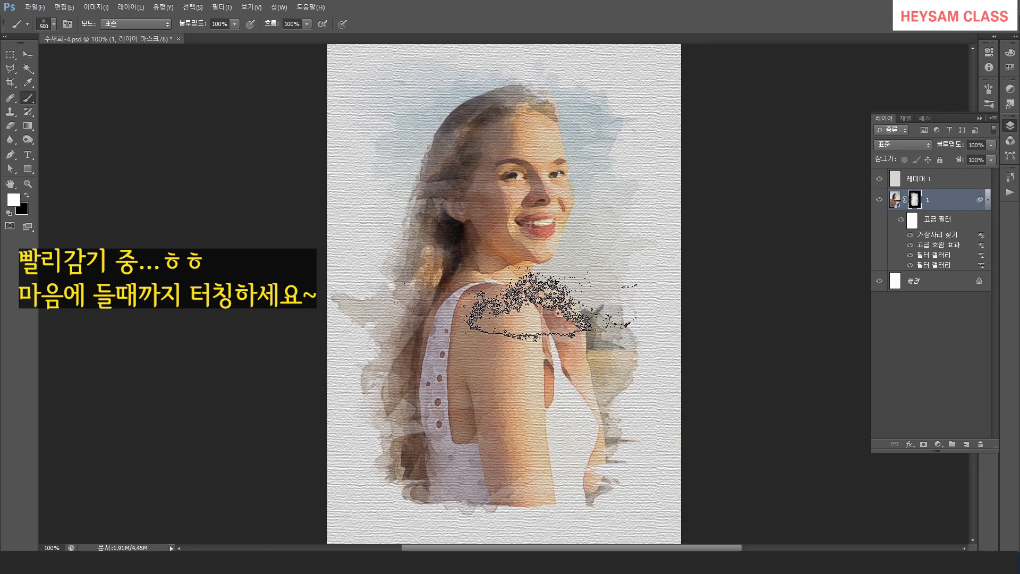
pyautogui.hotkey('ctrl', 'z')
# Stamp more watercolor brush marks over the hair and shoulders, then switch to the 518 px brush.
pyautogui.rightClick(508, 340)
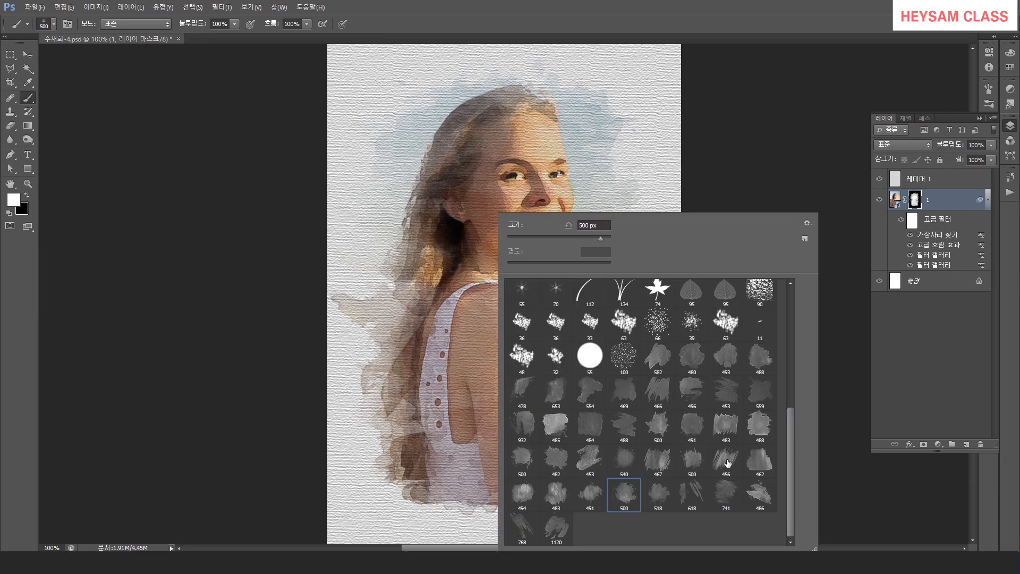
pyautogui.doubleClick(728, 463)
pyautogui.click(474, 157)
pyautogui.click(490, 420)
pyautogui.rightClick(508, 315)
pyautogui.doubleClick(633, 497)
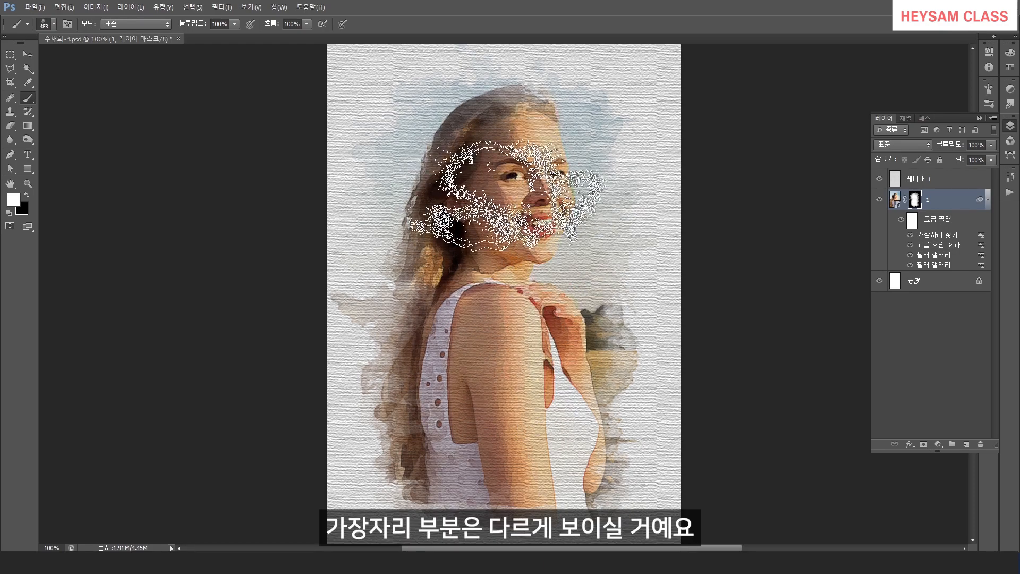
pyautogui.rightClick(498, 228)
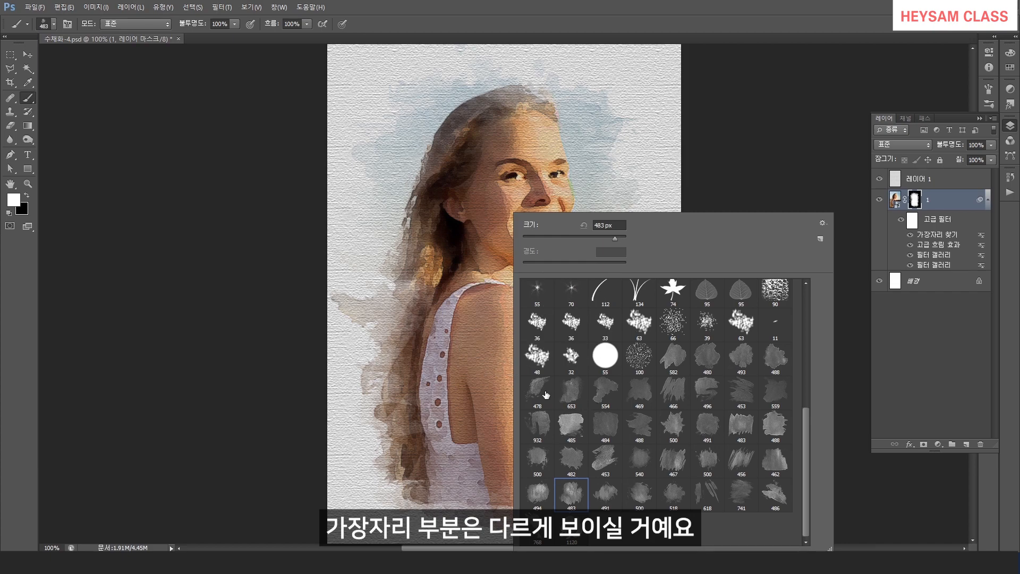
pyautogui.click(673, 493)
pyautogui.press('Return')
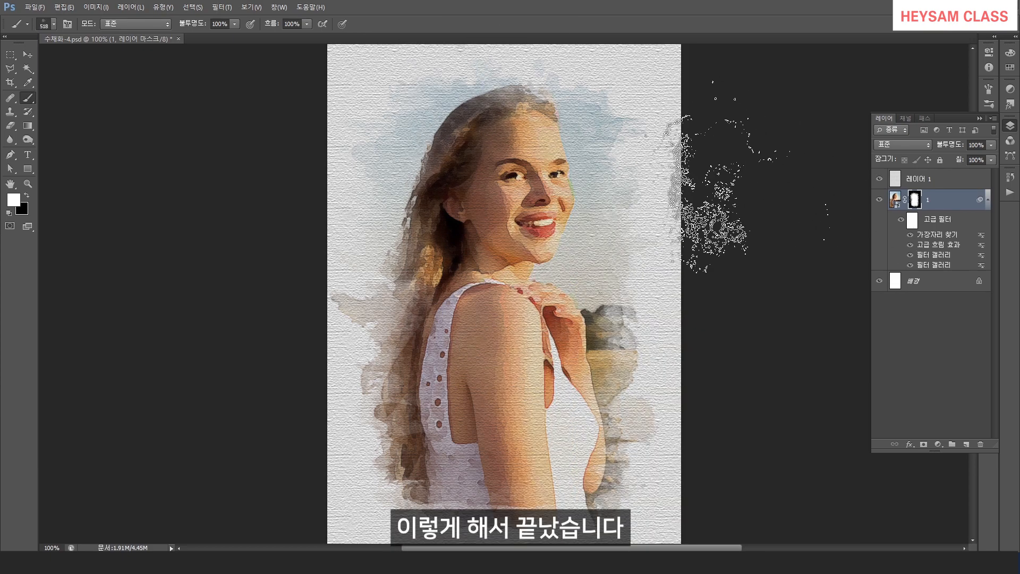
# Select the paper texture layer and widen the canvas to 1000 px by 1000 px with a white extension.
pyautogui.click(938, 181)
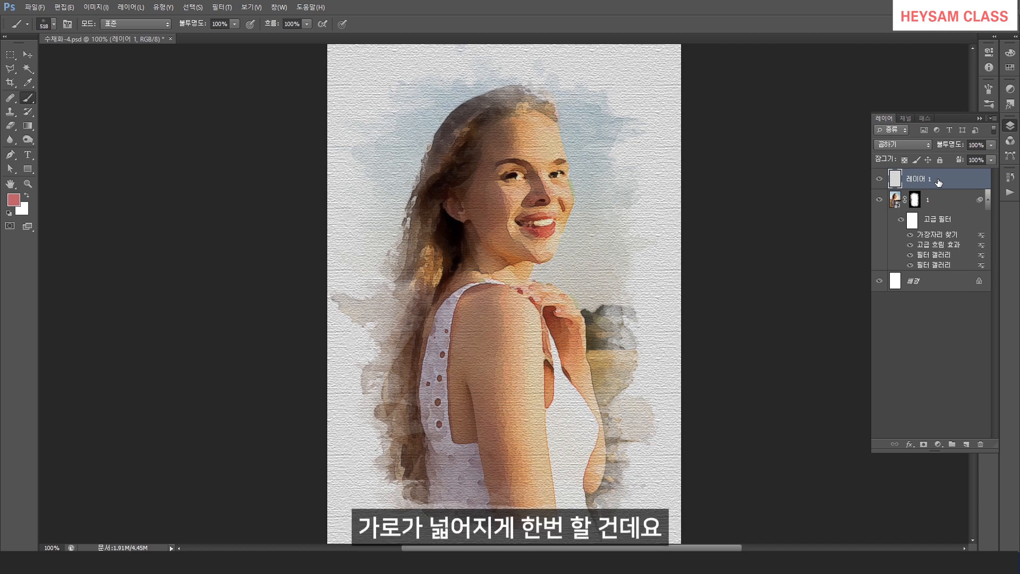
pyautogui.click(96, 7)
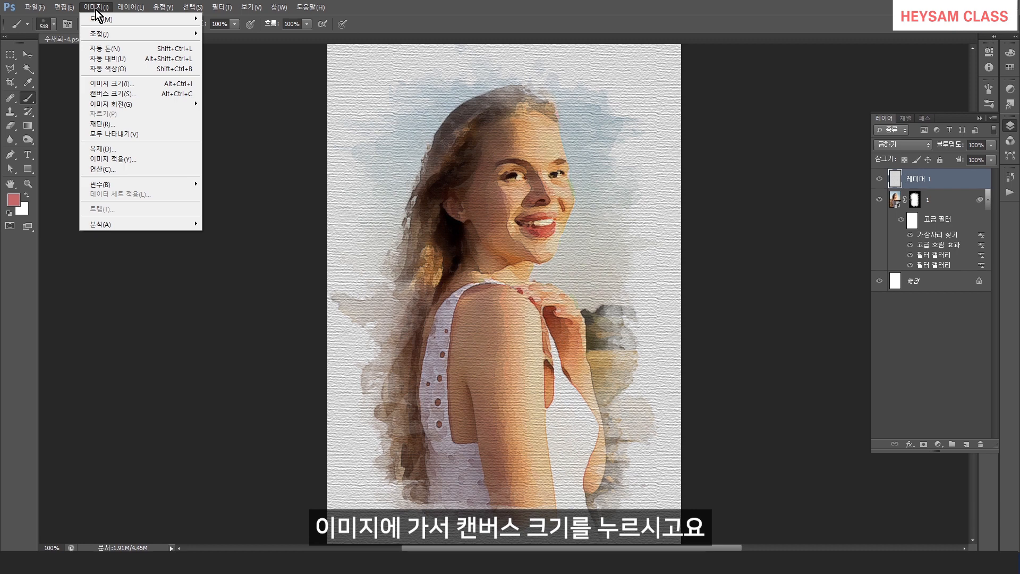
pyautogui.click(123, 94)
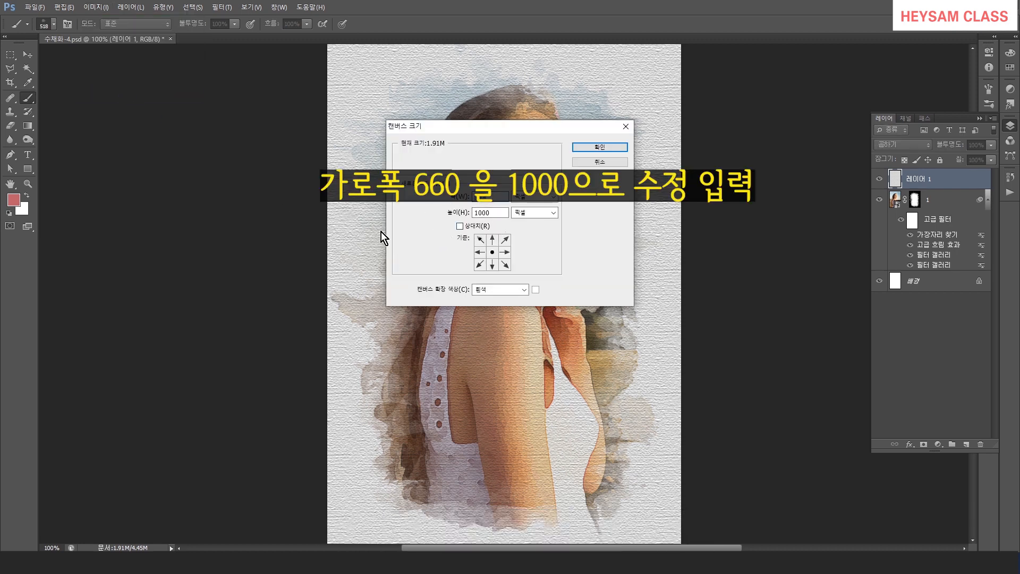
pyautogui.write('1000')
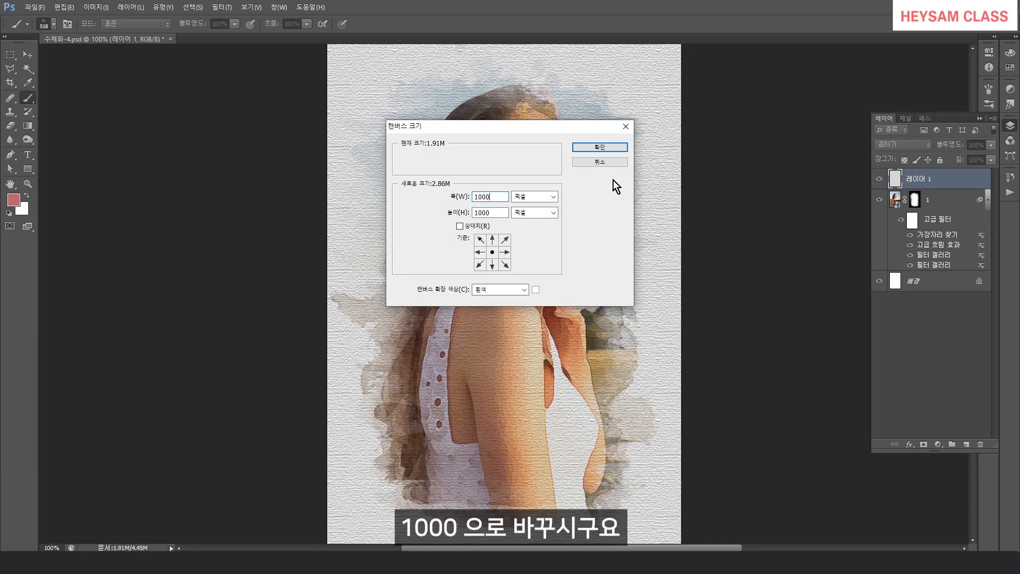
pyautogui.click(599, 146)
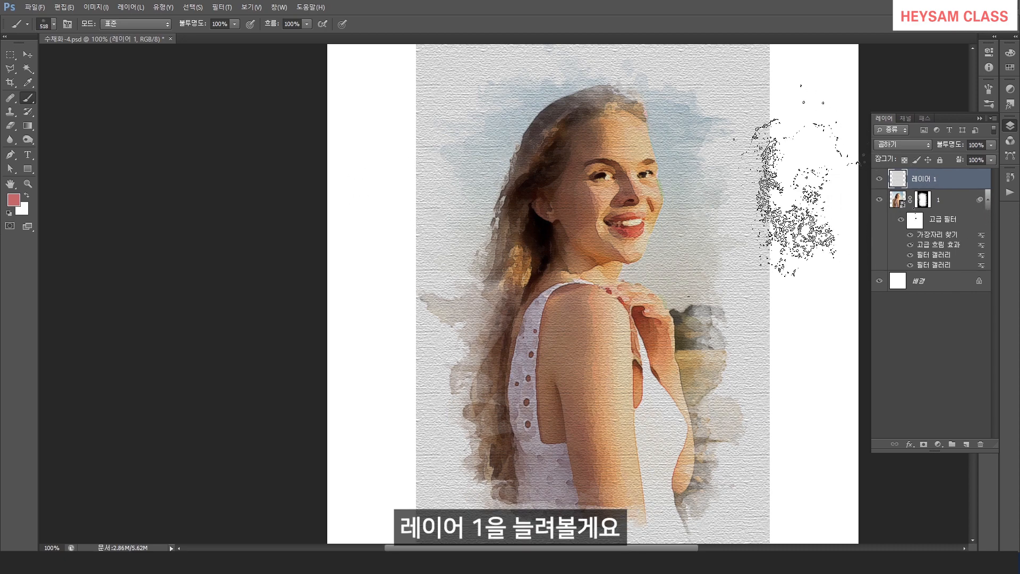
# Free-transform the paper texture layer, stretching its sides to about 150% width to fill the wider canvas.
pyautogui.hotkey('ctrl', 't')
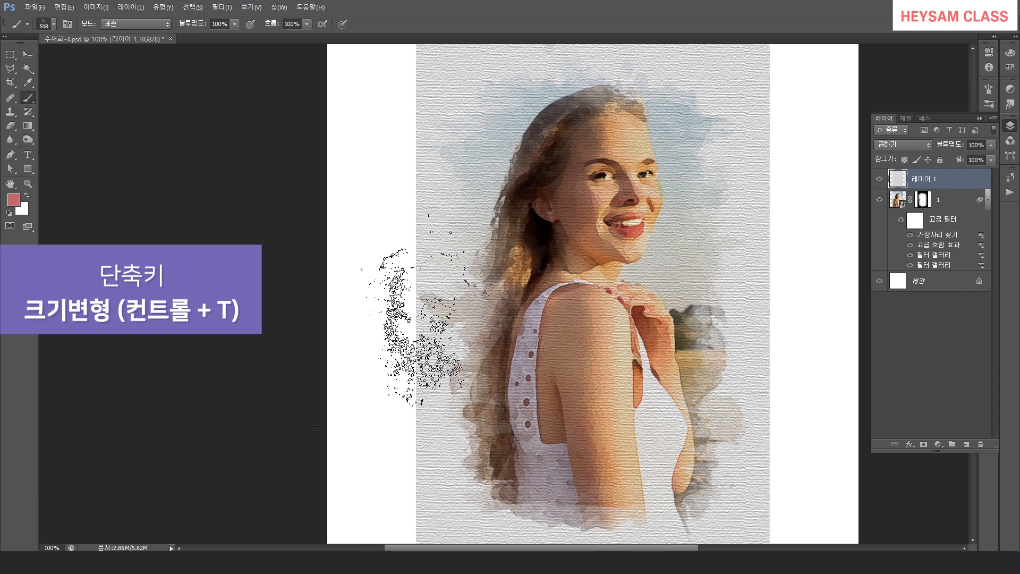
pyautogui.moveTo(416, 288); pyautogui.dragTo(326, 290)
pyautogui.moveTo(770, 287); pyautogui.dragTo(858, 288)
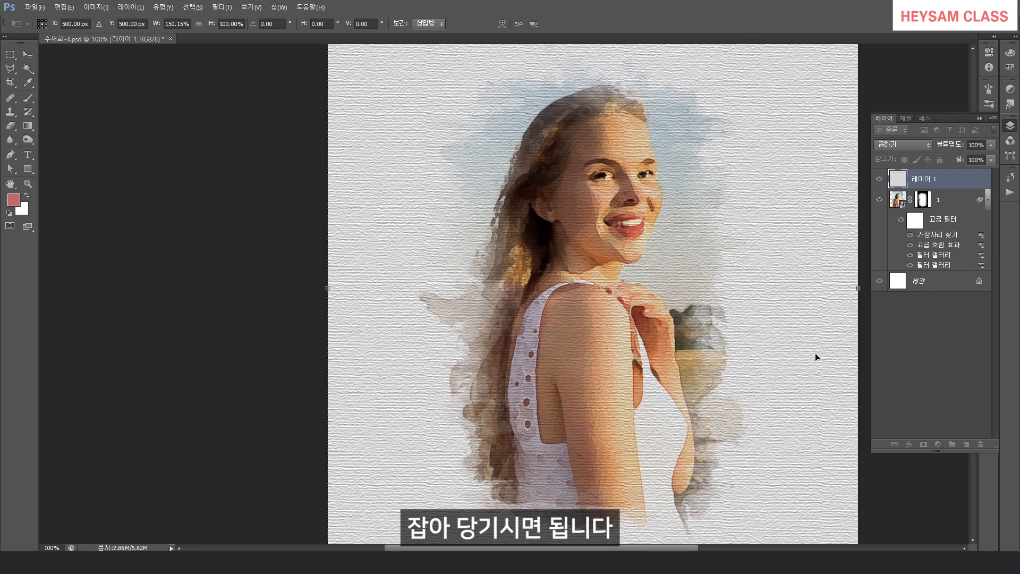
pyautogui.press('Return')
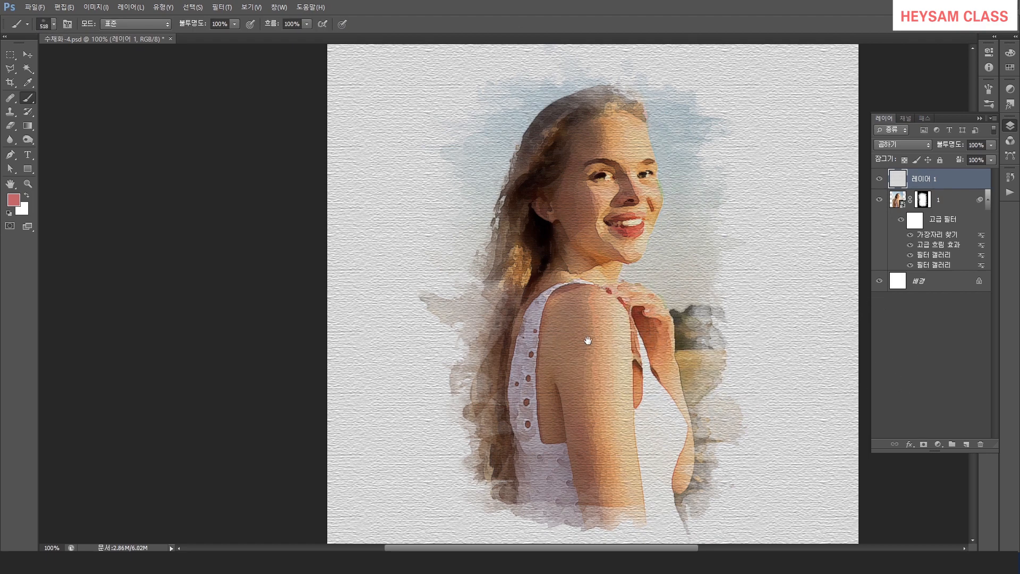
# Add a Vibrance adjustment layer with vibrance +13 and saturation +9.
pyautogui.moveTo(584, 341); pyautogui.dragTo(507, 345)
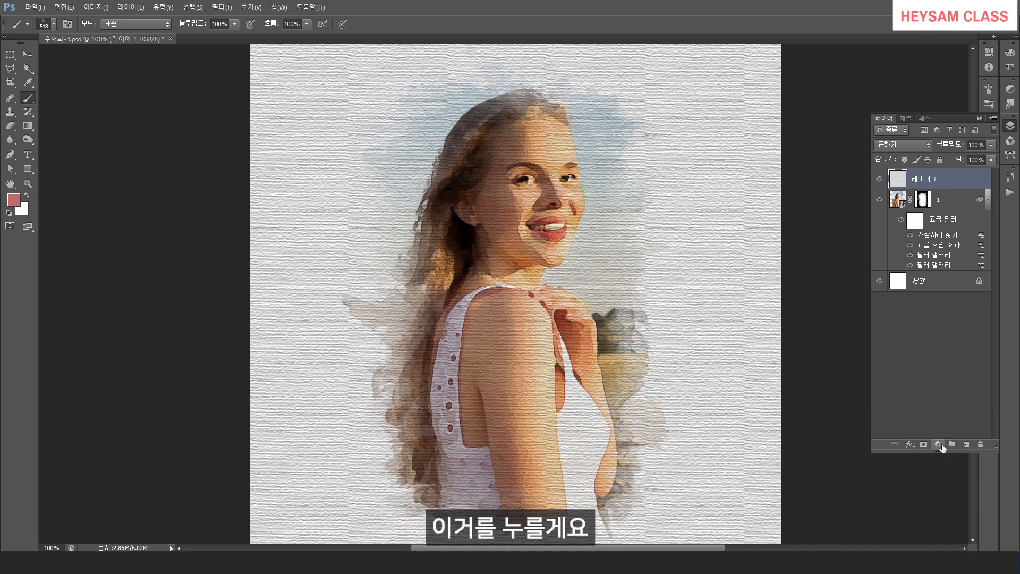
pyautogui.click(939, 445)
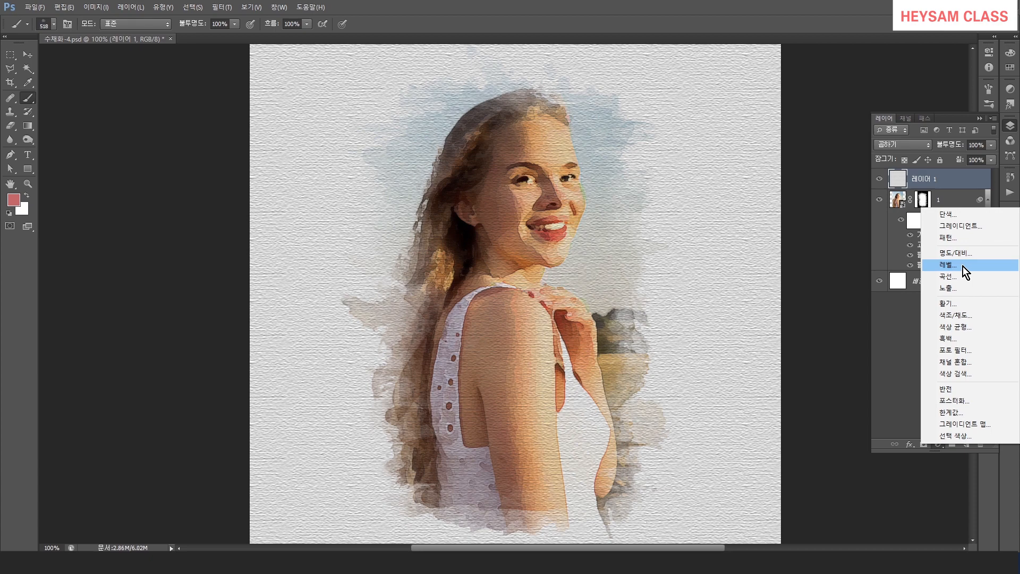
pyautogui.click(946, 304)
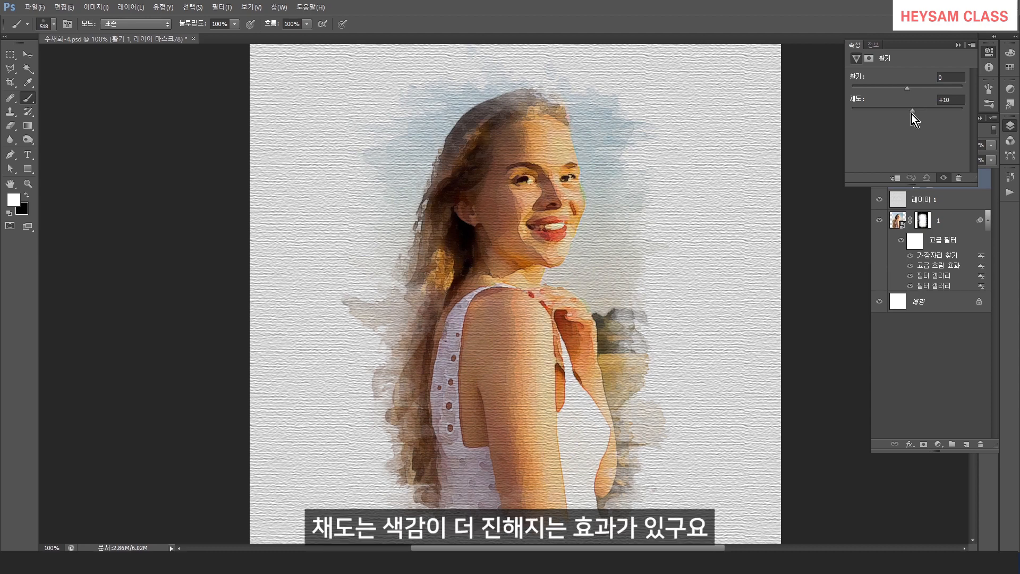
pyautogui.moveTo(912, 114); pyautogui.dragTo(911, 114)
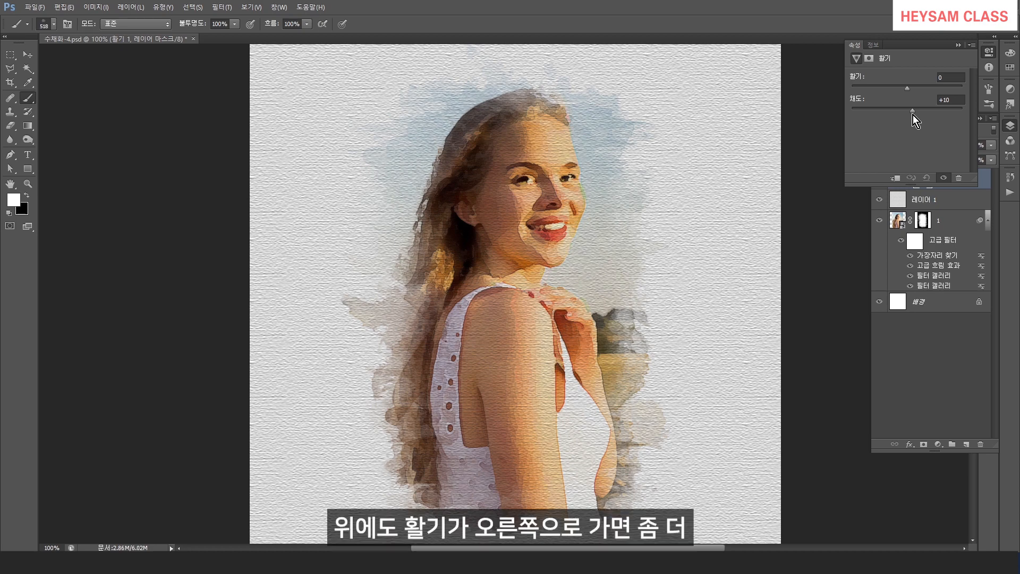
pyautogui.moveTo(912, 115); pyautogui.dragTo(912, 115)
pyautogui.moveTo(920, 88); pyautogui.dragTo(940, 88)
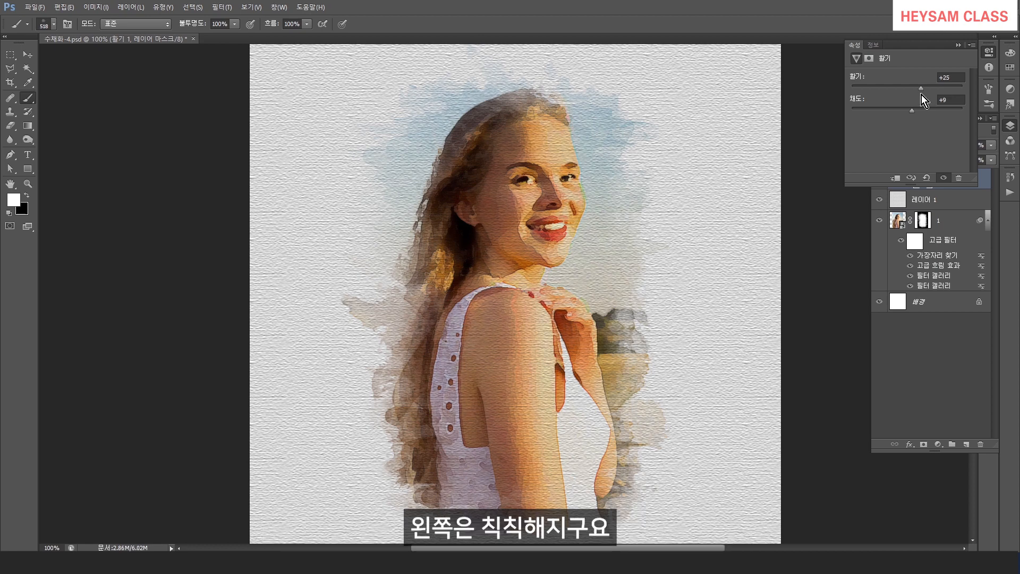
pyautogui.moveTo(921, 94); pyautogui.dragTo(880, 93)
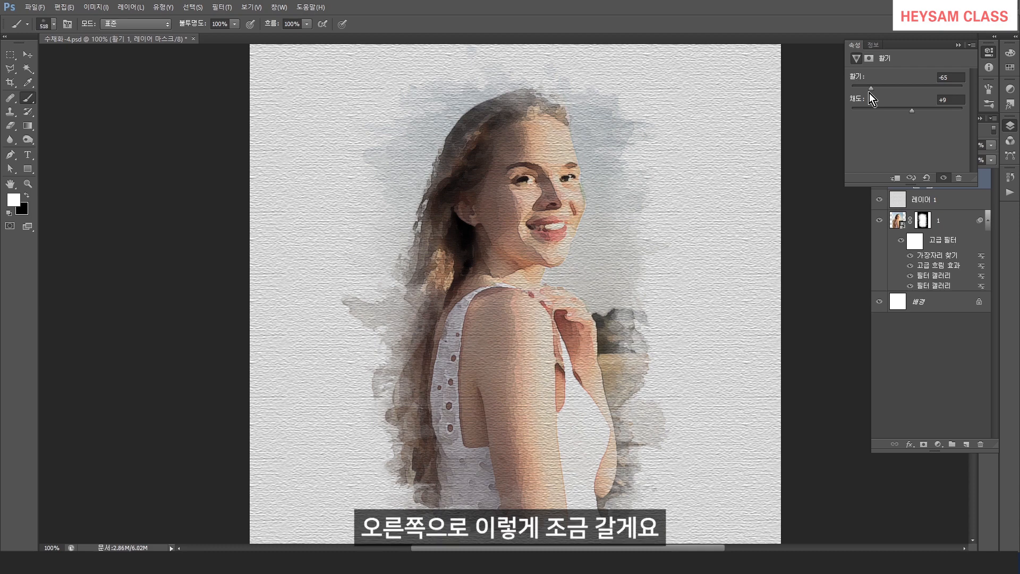
pyautogui.moveTo(870, 89); pyautogui.dragTo(913, 106)
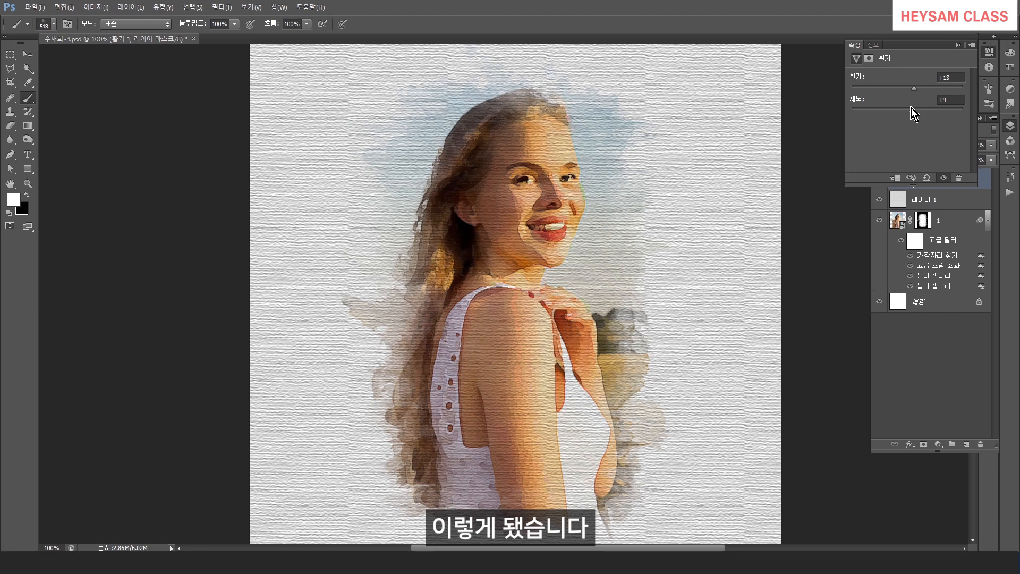
# Switch to the lorikeet photo, select all of it and minimize its window.
pyautogui.click(891, 318)
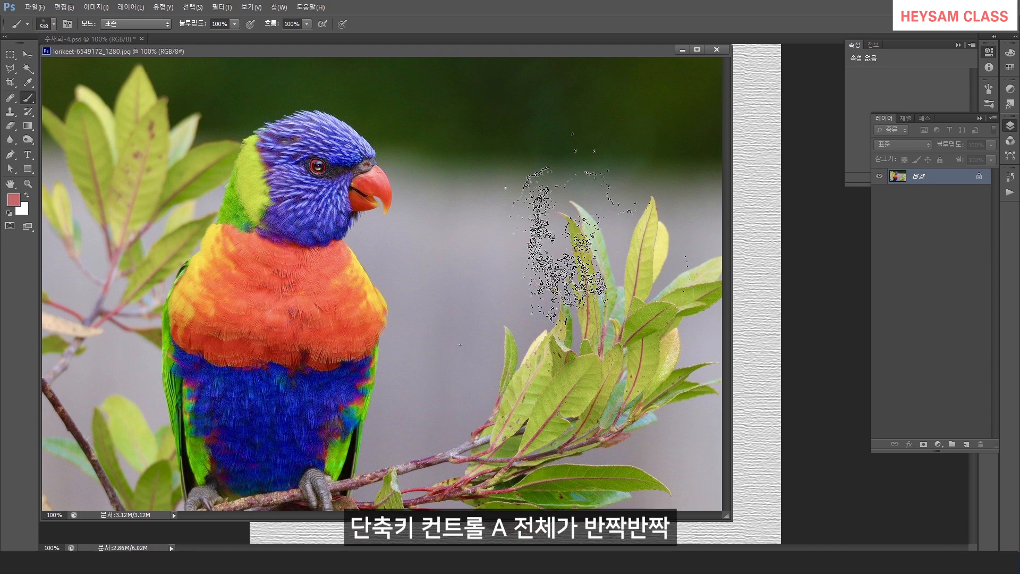
pyautogui.hotkey('ctrl', 'a')
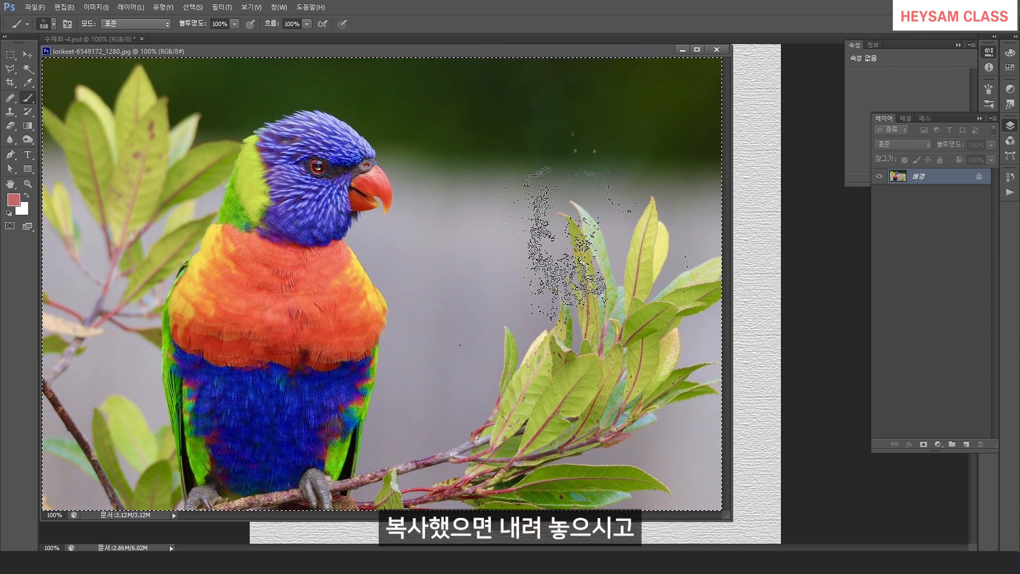
pyautogui.click(682, 50)
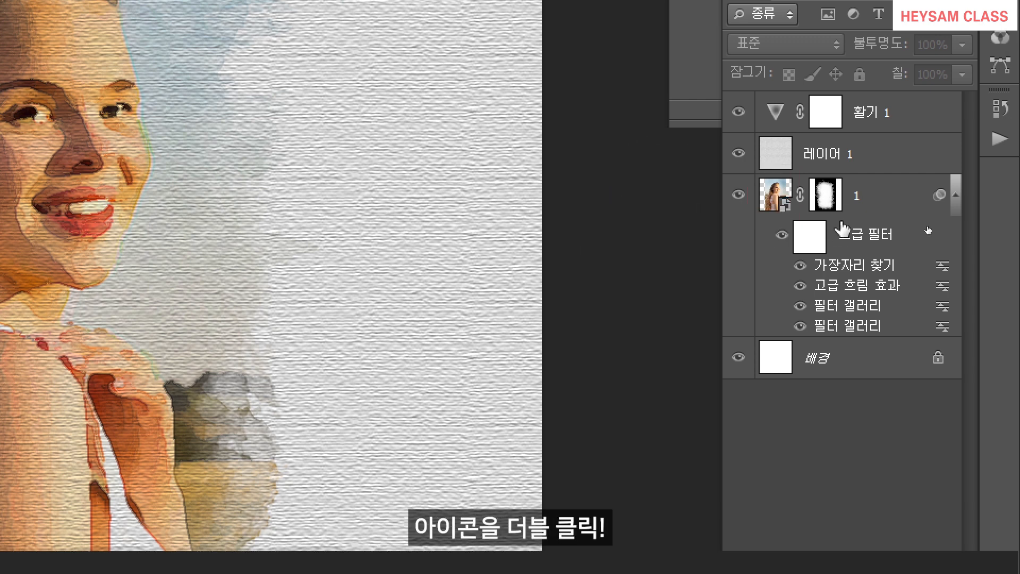
# Open the portrait smart object's contents for editing in its own window.
pyautogui.doubleClick(784, 206)
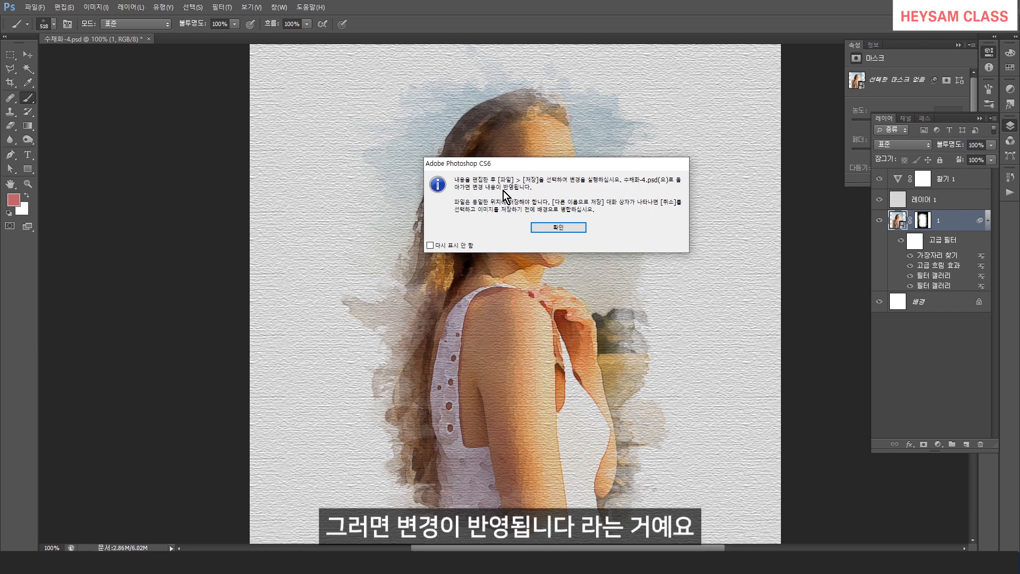
pyautogui.click(557, 227)
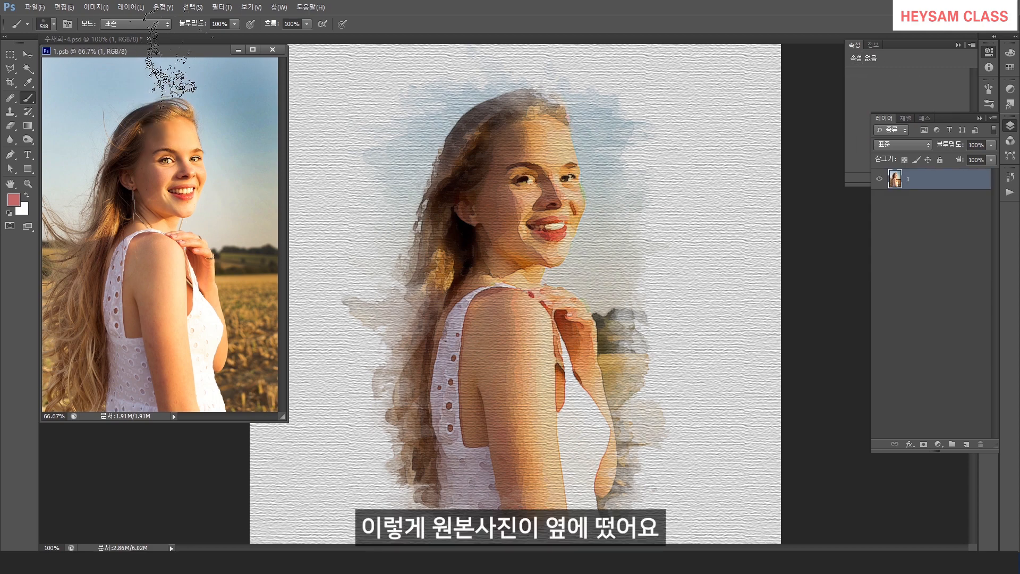
pyautogui.moveTo(169, 52); pyautogui.dragTo(279, 82)
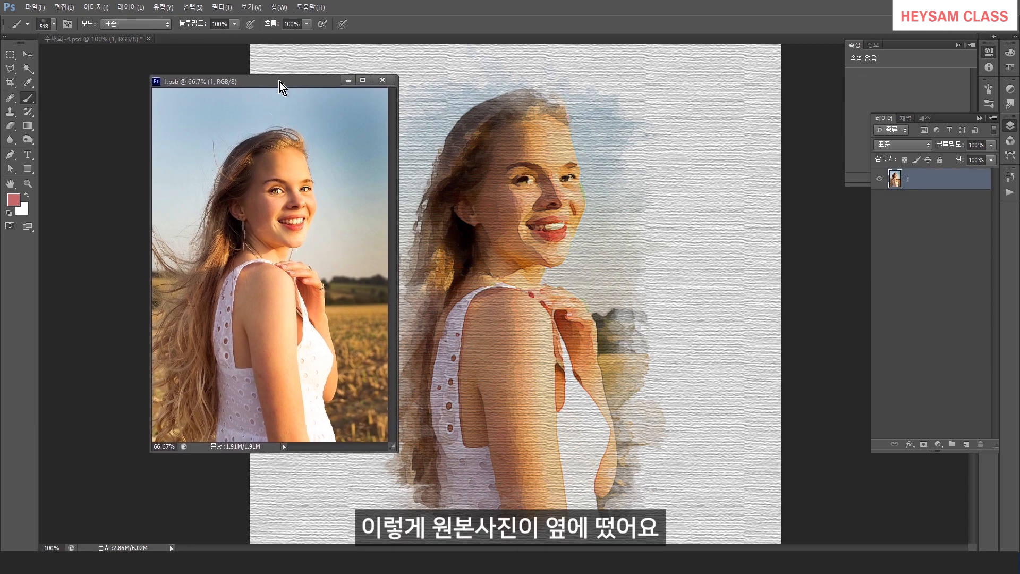
pyautogui.hotkey('ctrl', '0')
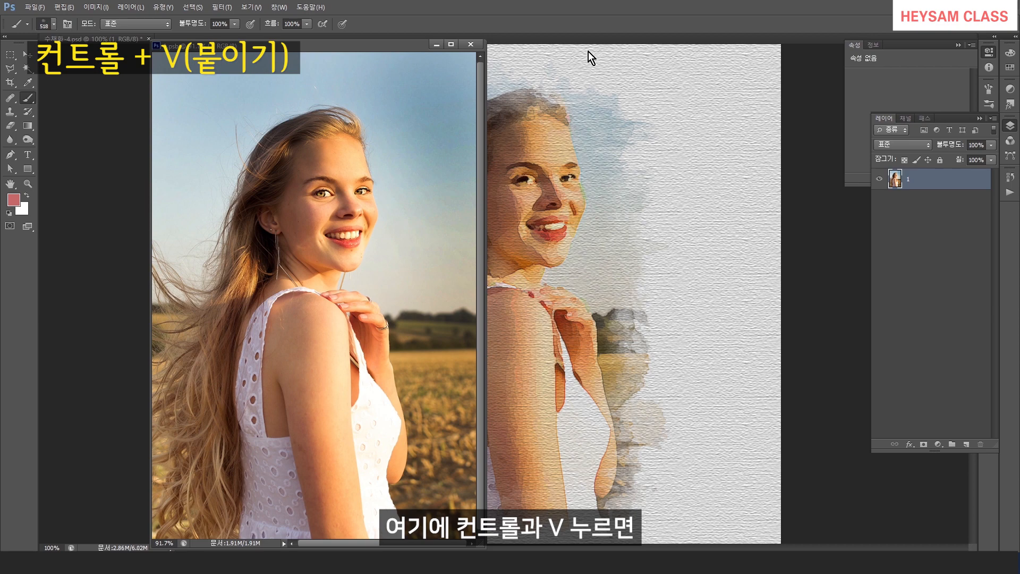
# Paste the copied lorikeet photo into the smart object contents and shift it to the left.
pyautogui.hotkey('ctrl', 'v')
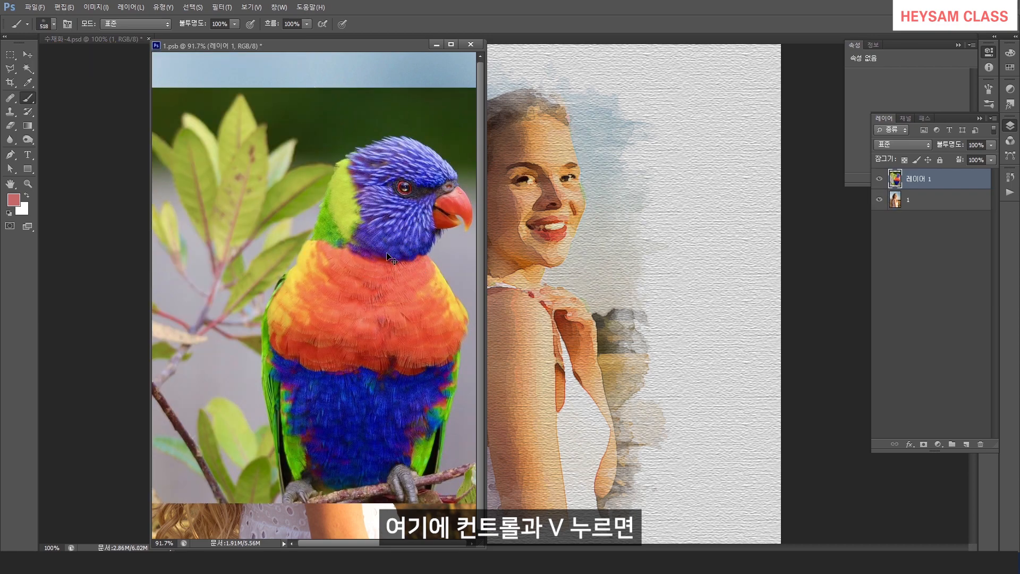
pyautogui.moveTo(386, 254); pyautogui.dragTo(324, 254)
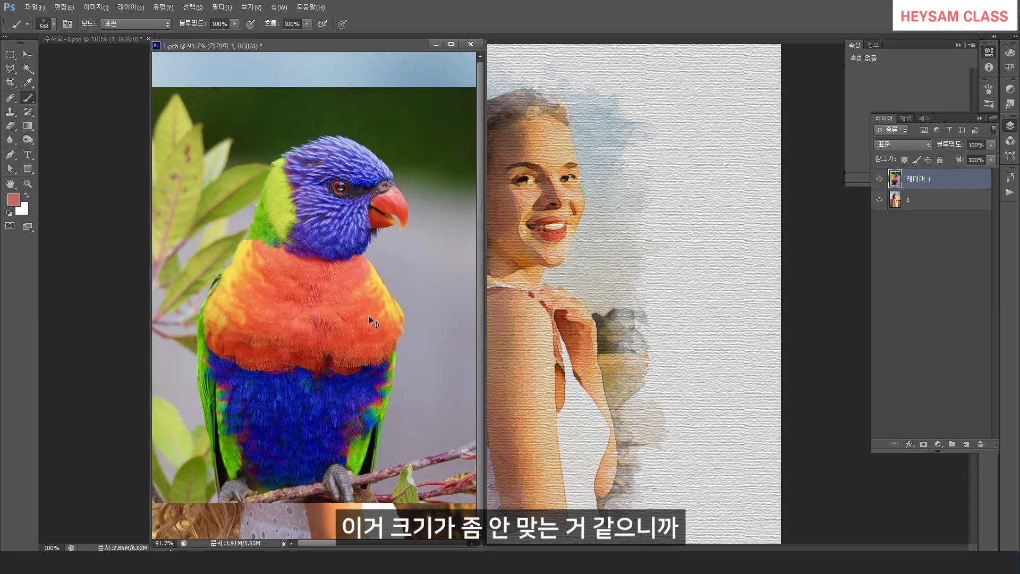
pyautogui.moveTo(486, 514); pyautogui.dragTo(754, 505)
# Scale the lorikeet layer up with Free Transform to fill the canvas, then save and close the smart object contents.
pyautogui.hotkey('ctrl', 't')
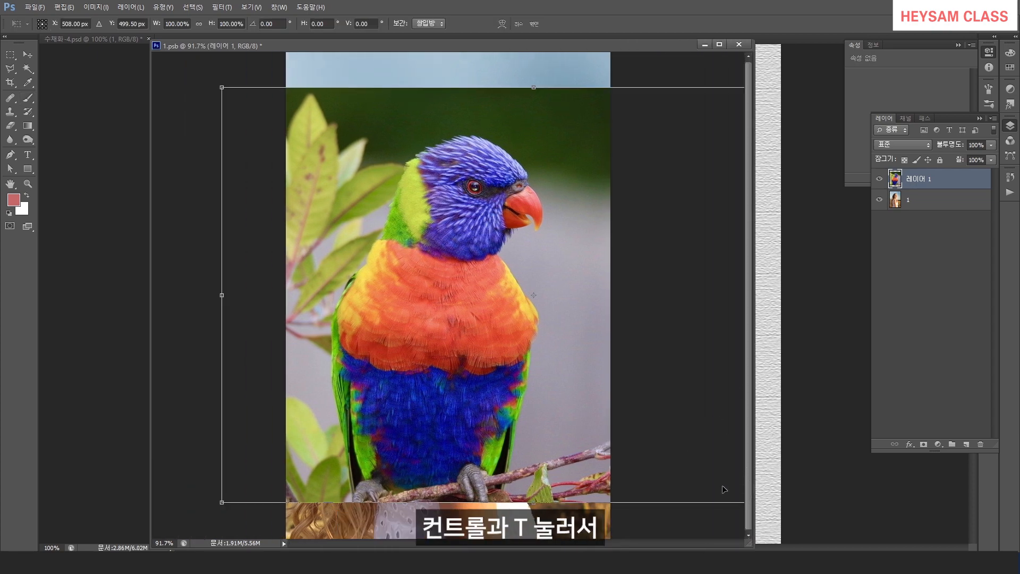
pyautogui.moveTo(217, 506); pyautogui.dragTo(158, 544)
pyautogui.moveTo(162, 87); pyautogui.dragTo(120, 23)
pyautogui.moveTo(421, 216); pyautogui.dragTo(464, 223)
pyautogui.press('Return')
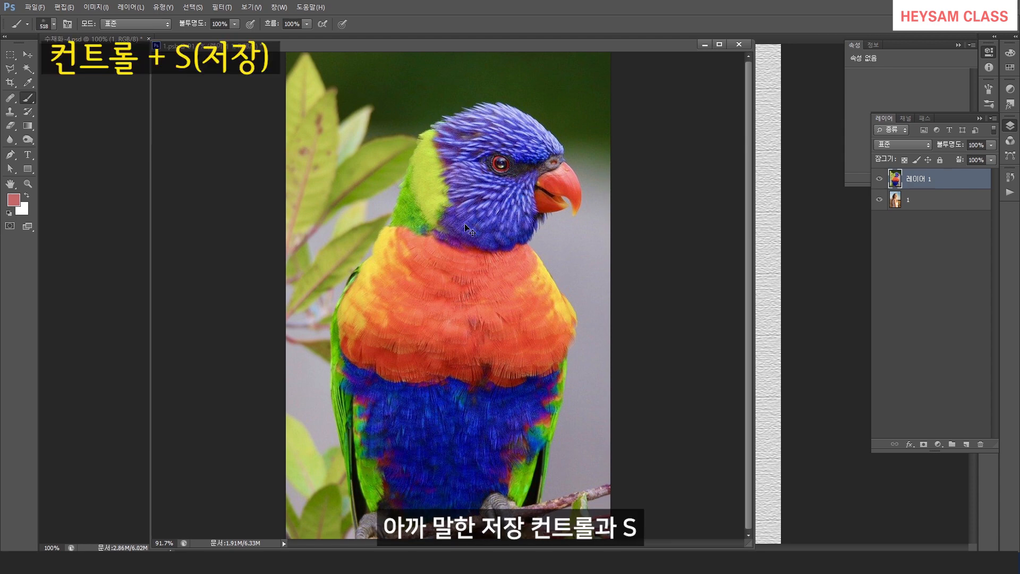
pyautogui.hotkey('ctrl', 's')
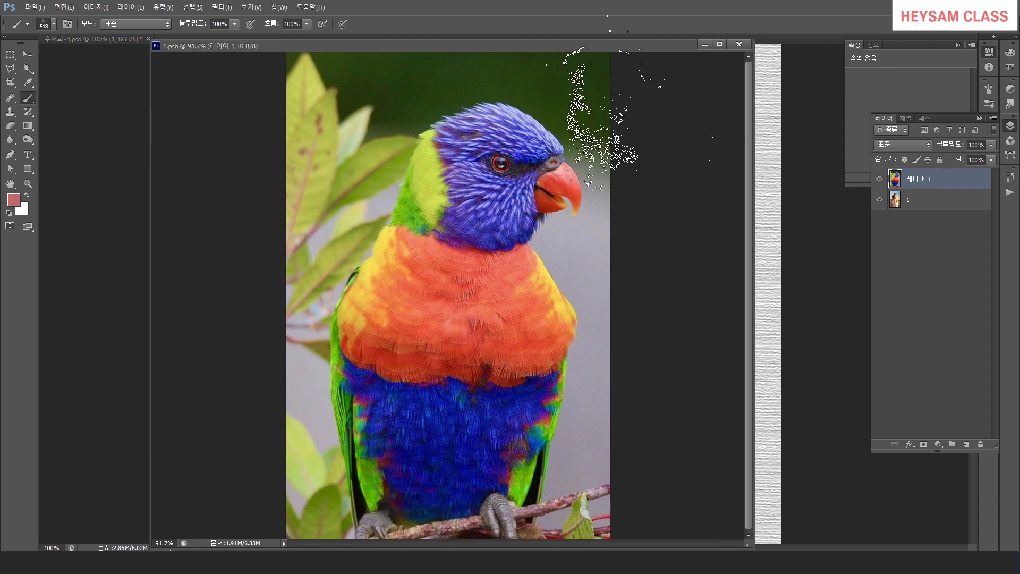
pyautogui.click(739, 44)
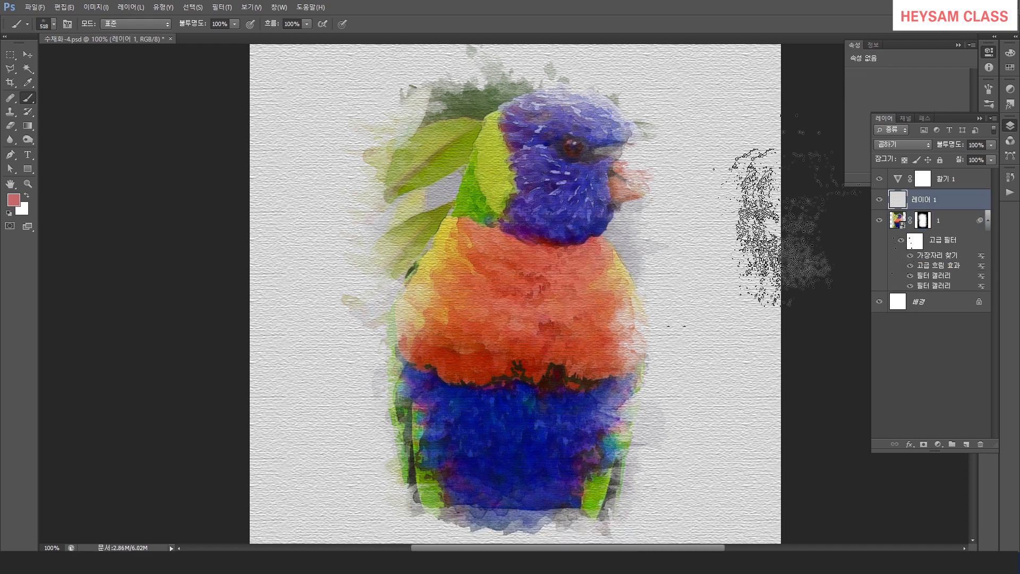
# Reopen the smart object, reposition the lorikeet so the bird sits in the mask, then save and close it.
pyautogui.doubleClick(903, 225)
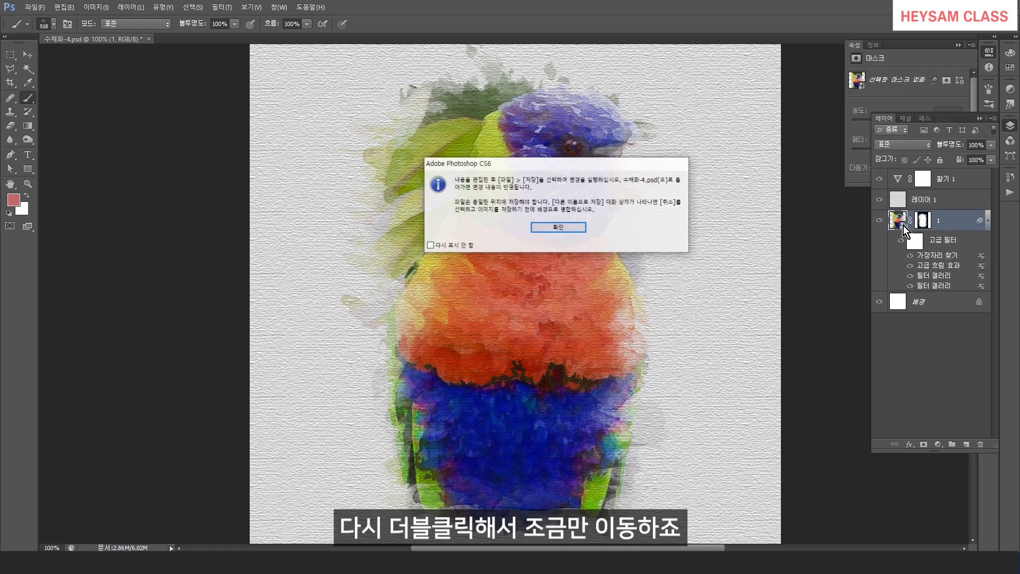
pyautogui.click(558, 227)
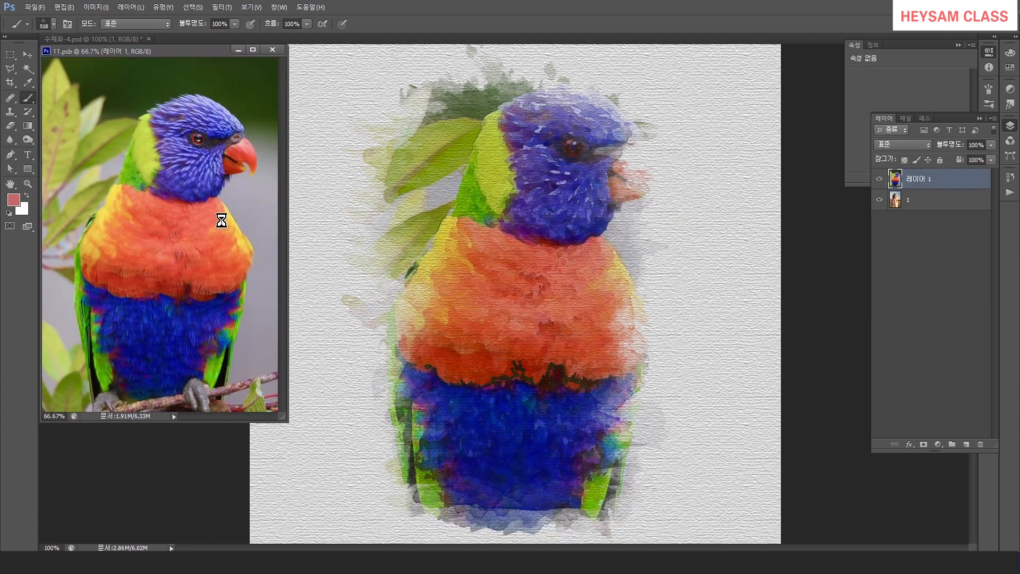
pyautogui.moveTo(200, 218); pyautogui.dragTo(161, 215)
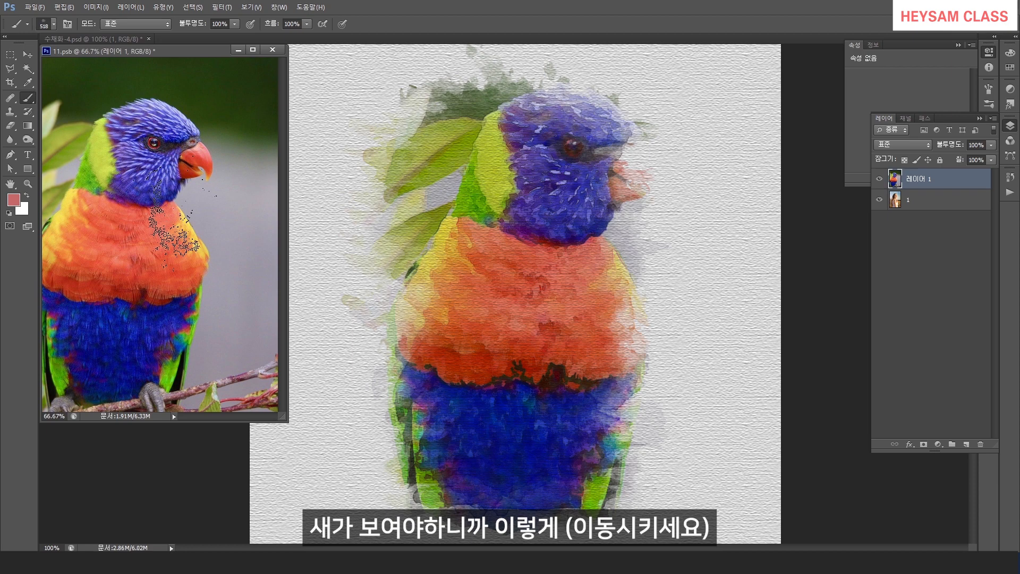
pyautogui.hotkey('ctrl', 's')
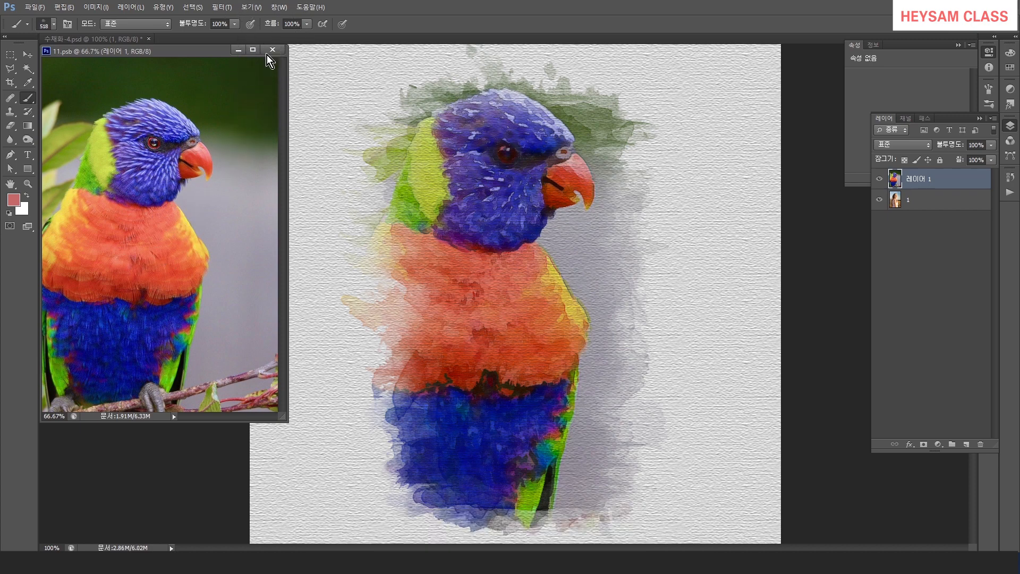
pyautogui.moveTo(165, 159)
pyautogui.mouseDown()
pyautogui.moveTo(182, 183)
pyautogui.moveTo(183, 176)
pyautogui.mouseUp()
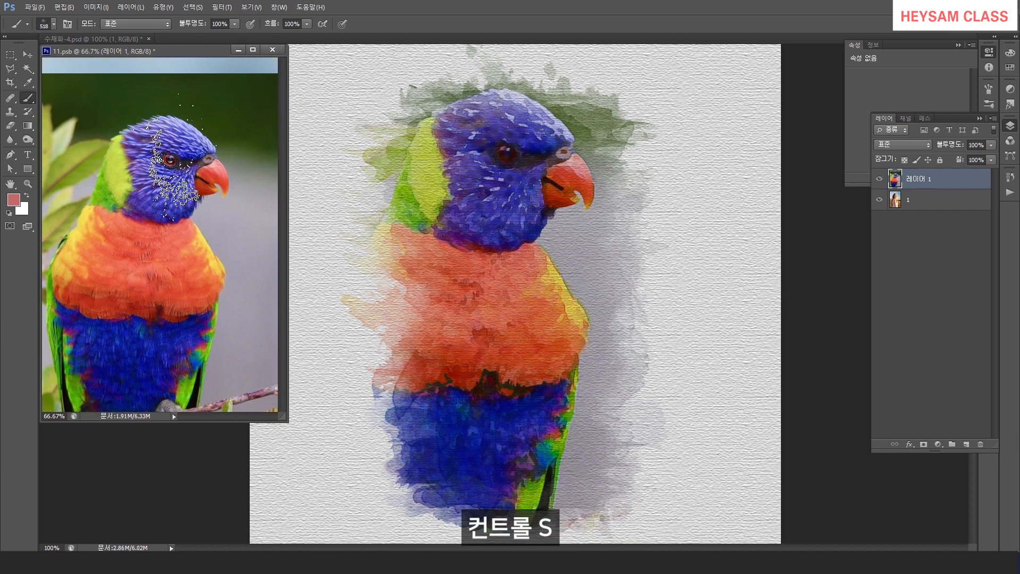
pyautogui.hotkey('ctrl', 's')
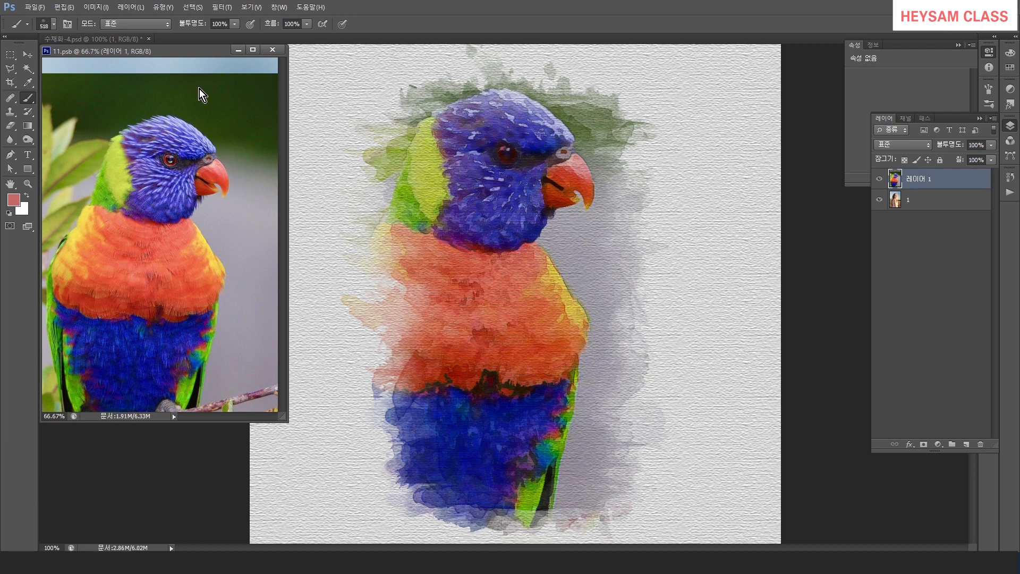
pyautogui.click(269, 50)
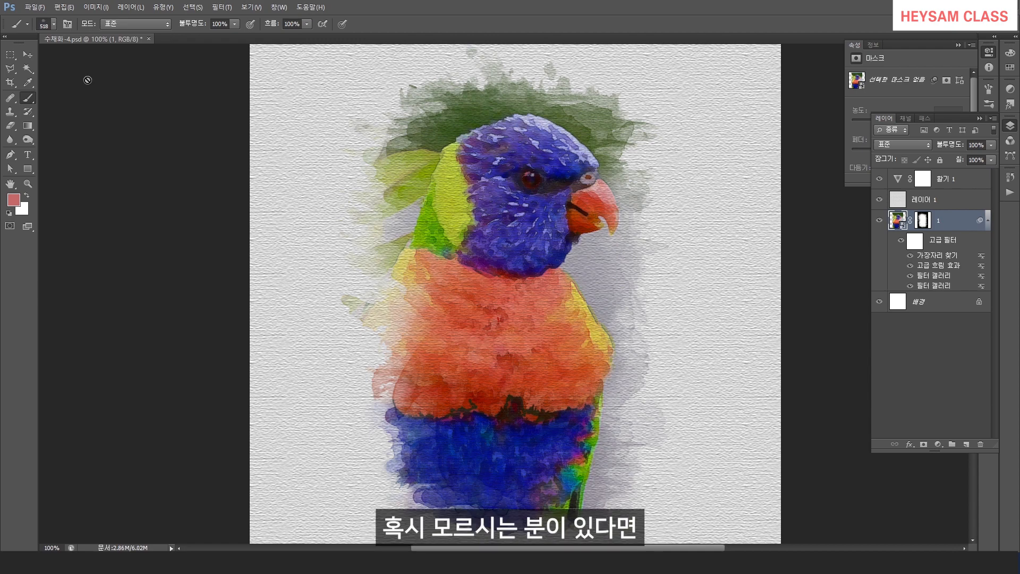
# Save a copy of the watercolor document in JPEG format.
pyautogui.click(35, 7)
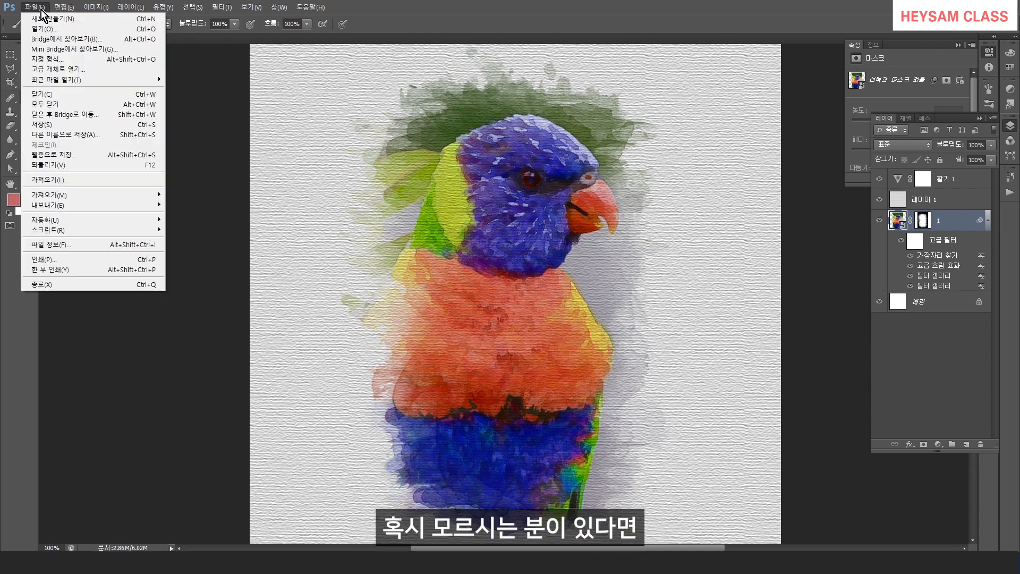
pyautogui.click(68, 135)
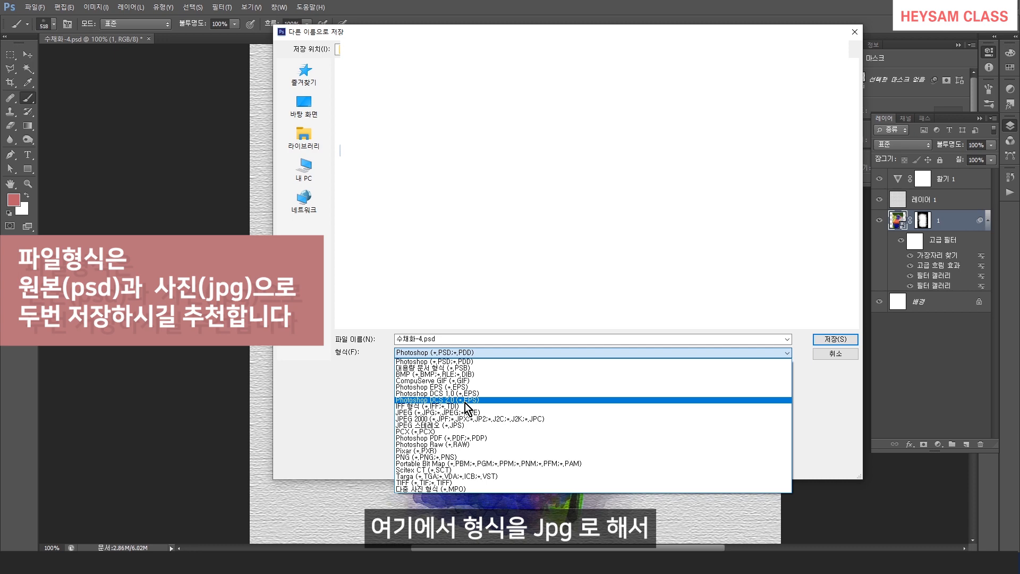
pyautogui.click(464, 412)
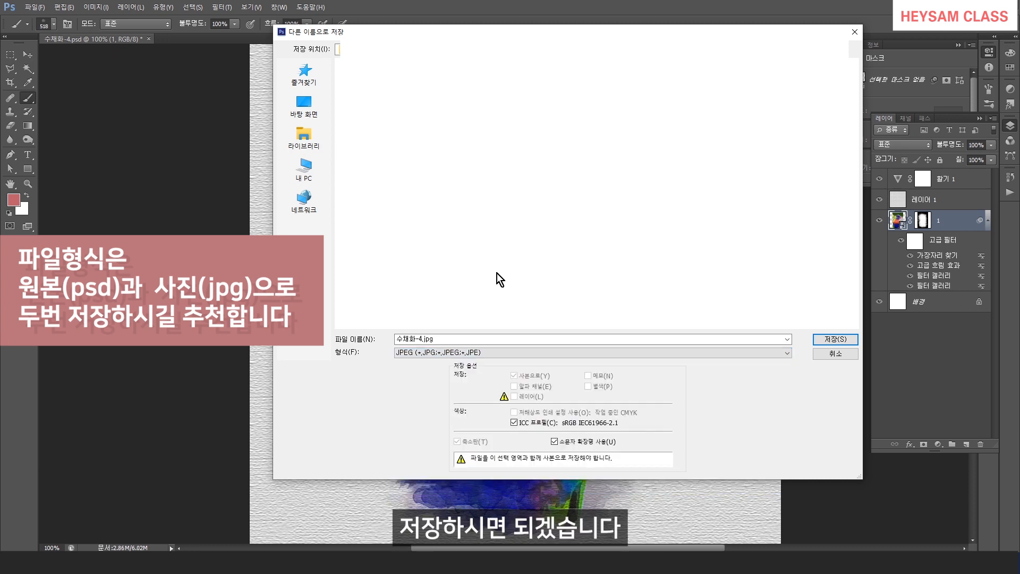